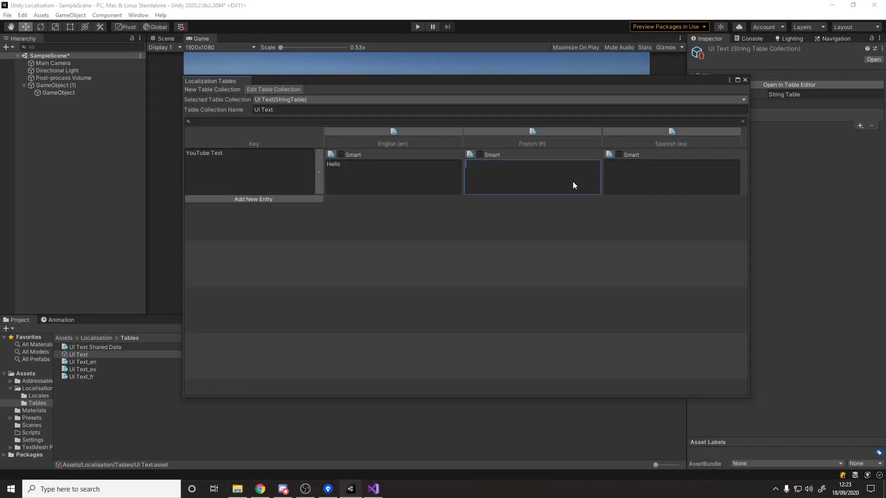
Step: Fill in the YouTube Test entry with Bonjour for French and Hola for Spanish, and save the project
type("Bonjour")
left_click(642, 178)
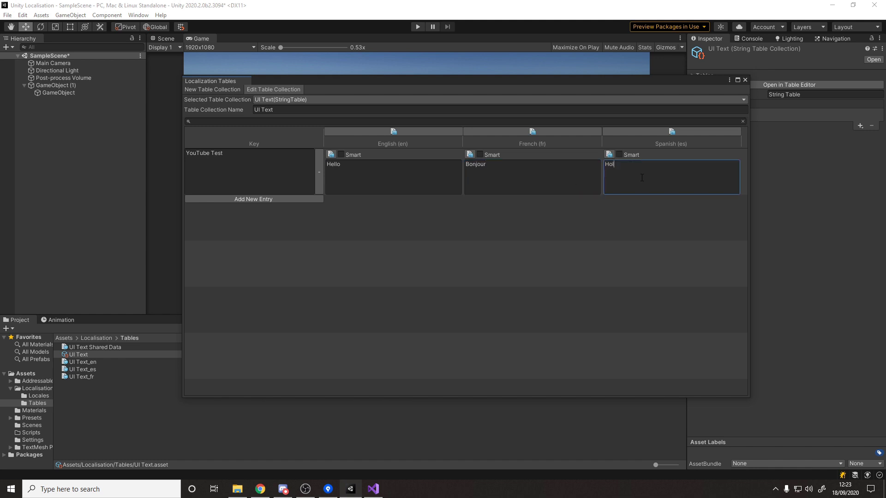
left_click(633, 231)
key("ctrl+s")
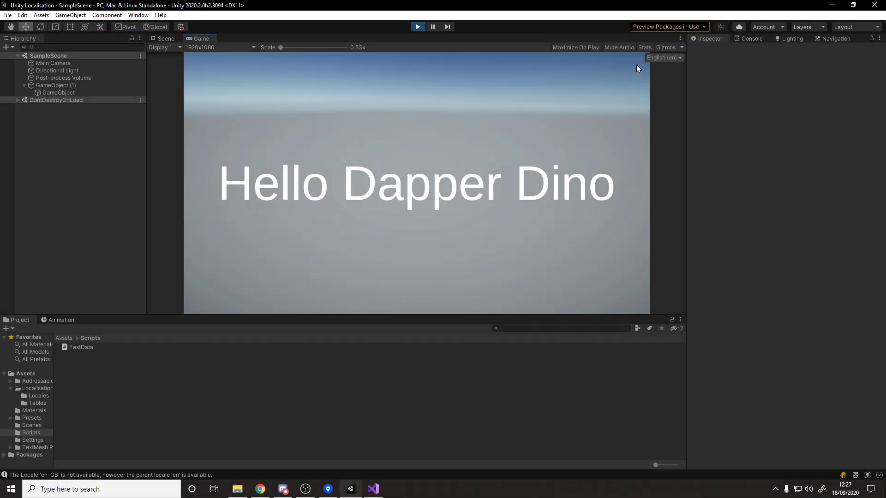
Step: Switch the running game's locale between the available languages to preview the translated greeting
left_click(663, 58)
left_click(661, 77)
left_click(666, 57)
left_click(665, 91)
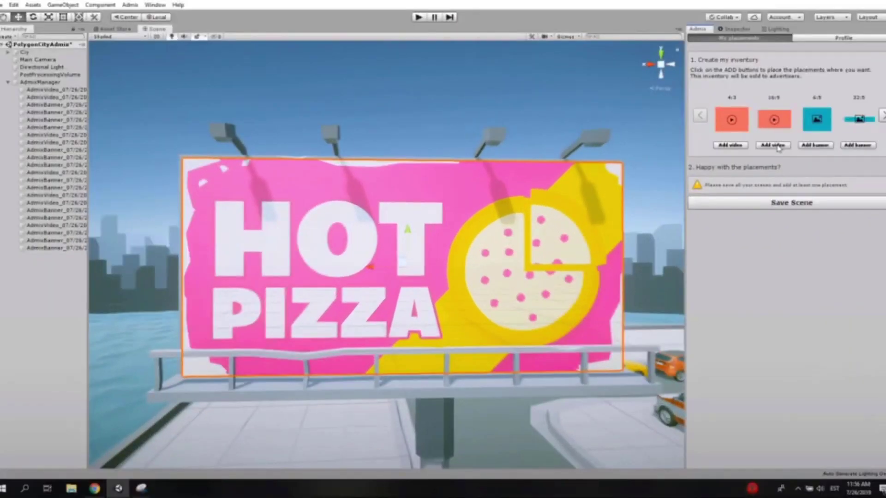
Step: Add a 16:9 Admix video placement fitted to the Hot Pizza billboard and a 97:25 banner placement at the tower
left_click(778, 147)
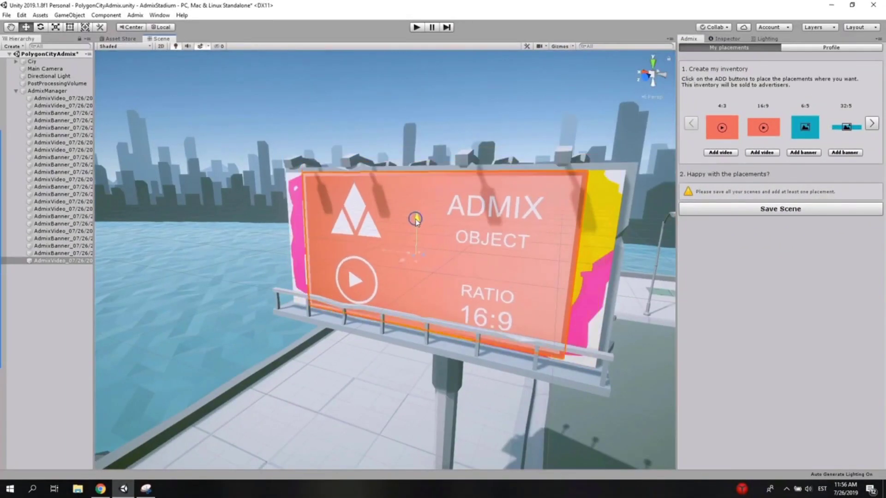
key("f")
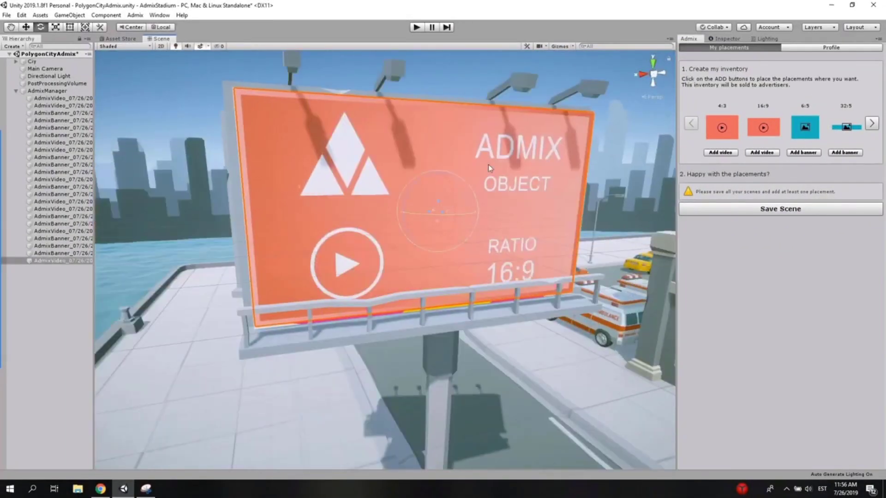
key("e")
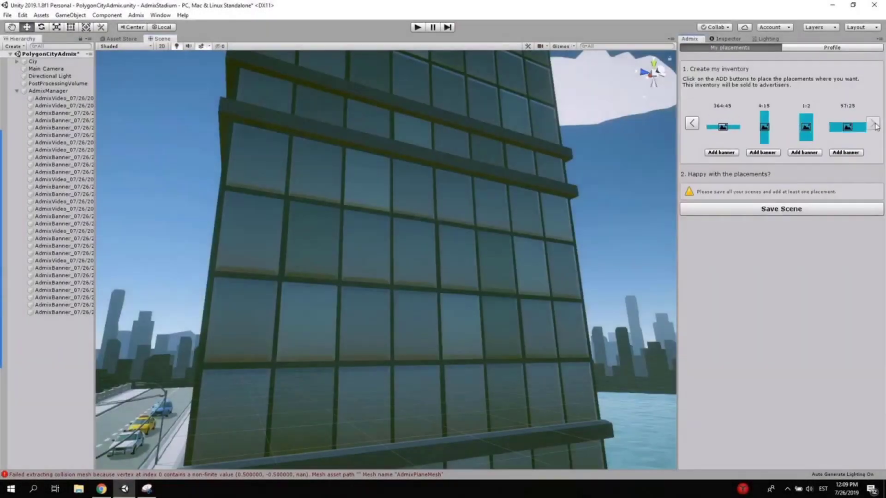
left_click(846, 152)
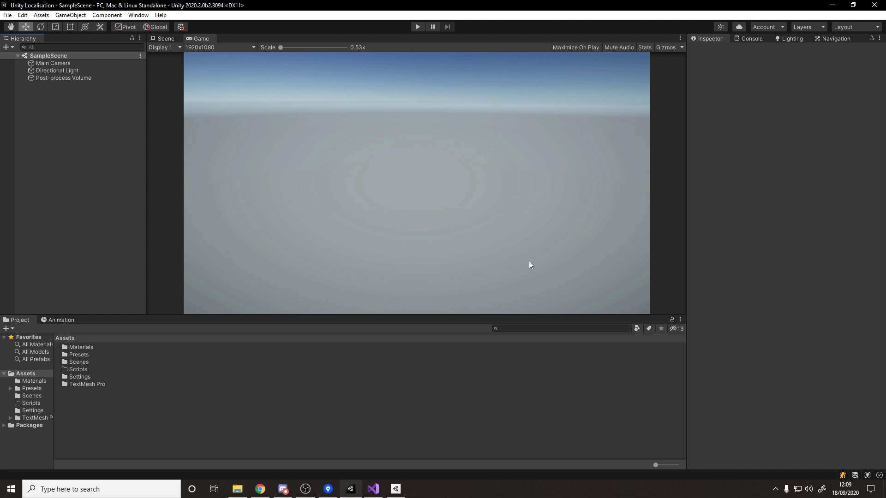
Step: Check the installed and addable Unity versions in Unity Hub, and close it without adding any
left_click(396, 489)
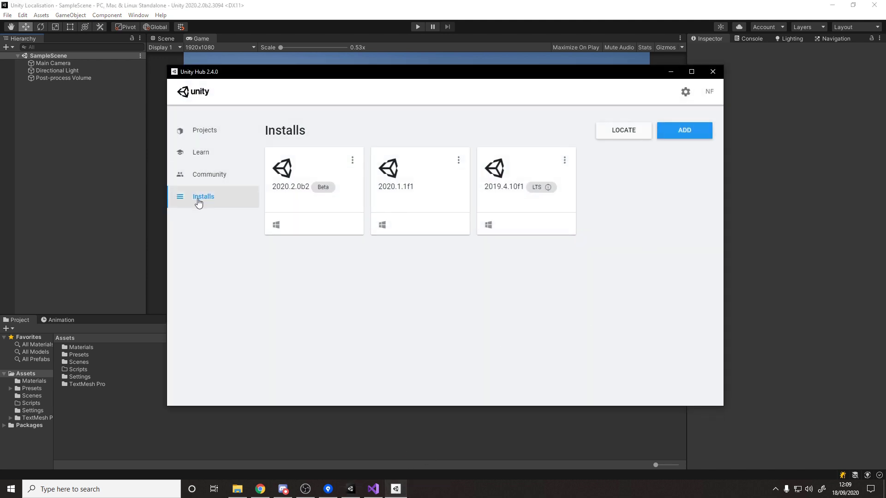
left_click(684, 134)
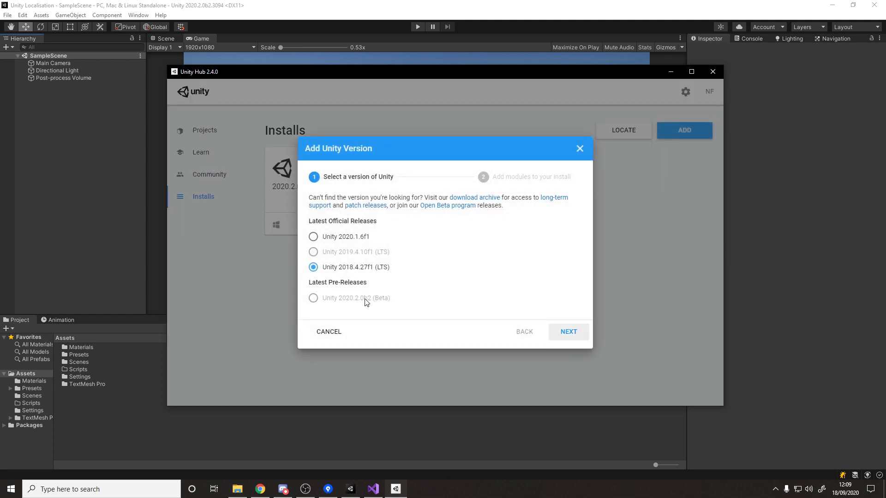
left_click(579, 148)
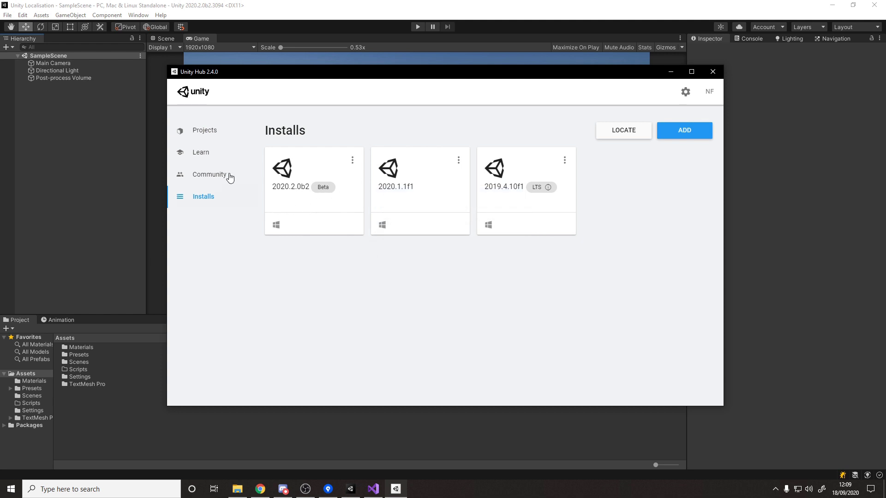
left_click(713, 71)
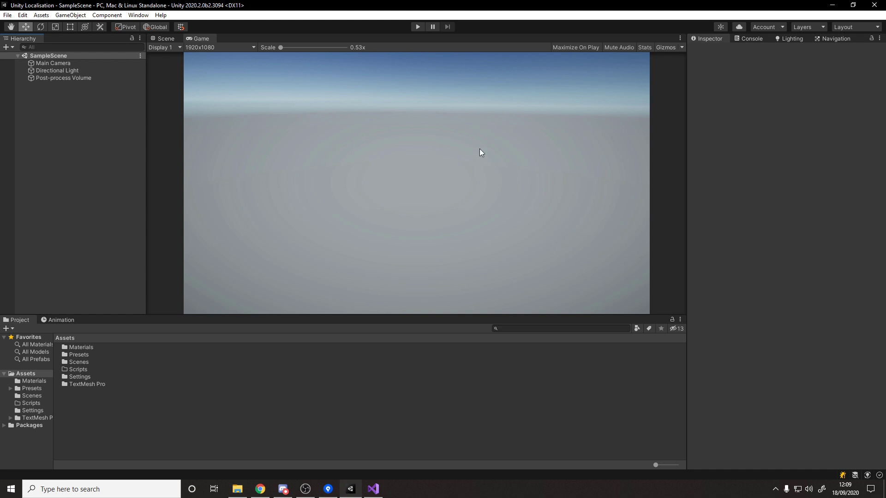
left_click(358, 144)
right_click(135, 409)
left_click(98, 410)
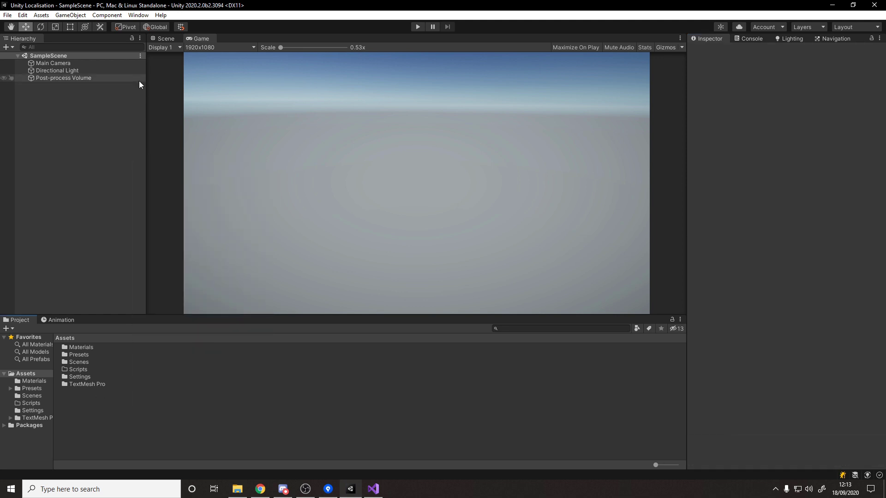
Step: Browse the Unity Registry packages in the Package Manager, and close it without installing anything
left_click(138, 14)
left_click(167, 106)
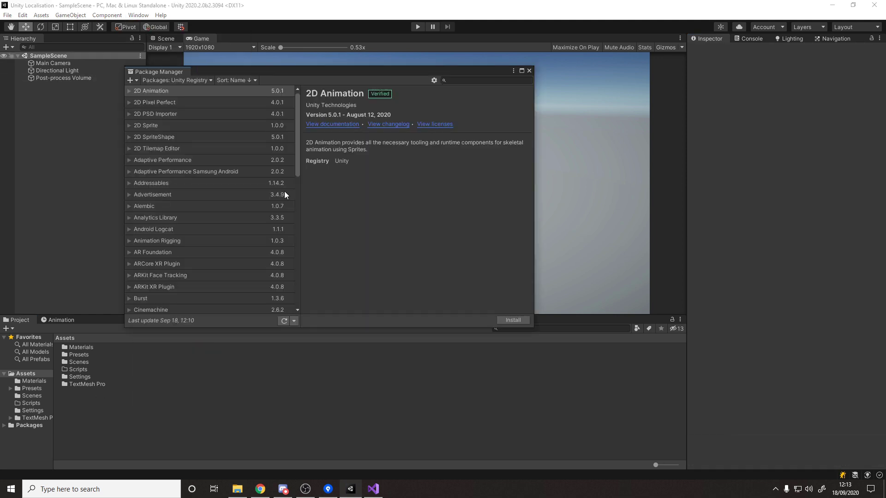
left_click(190, 79)
left_click(173, 91)
left_click_drag(298, 121, 467, 87)
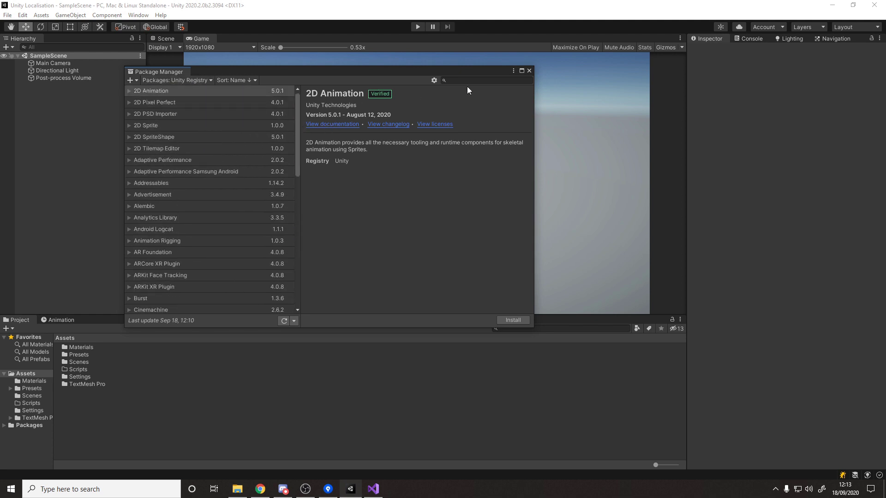
left_click(530, 70)
Step: Show the project's Assets folder in File Explorer and open the neighbouring Packages folder
right_click(164, 409)
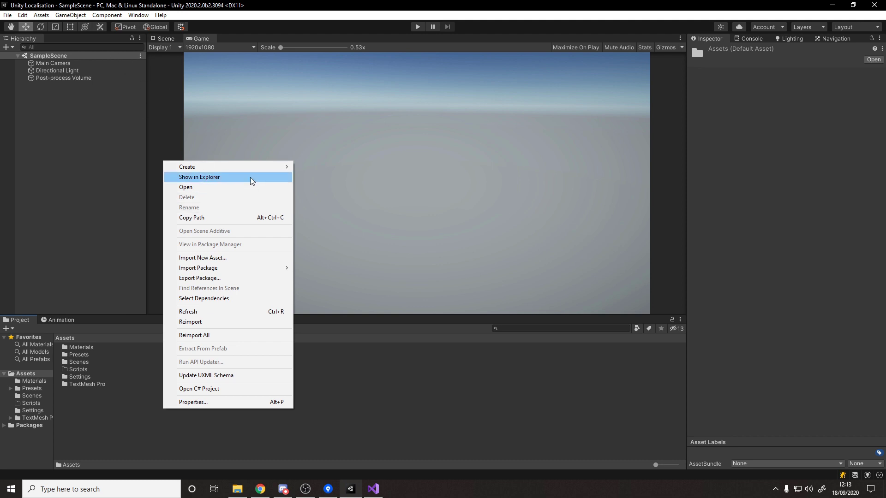
left_click(214, 182)
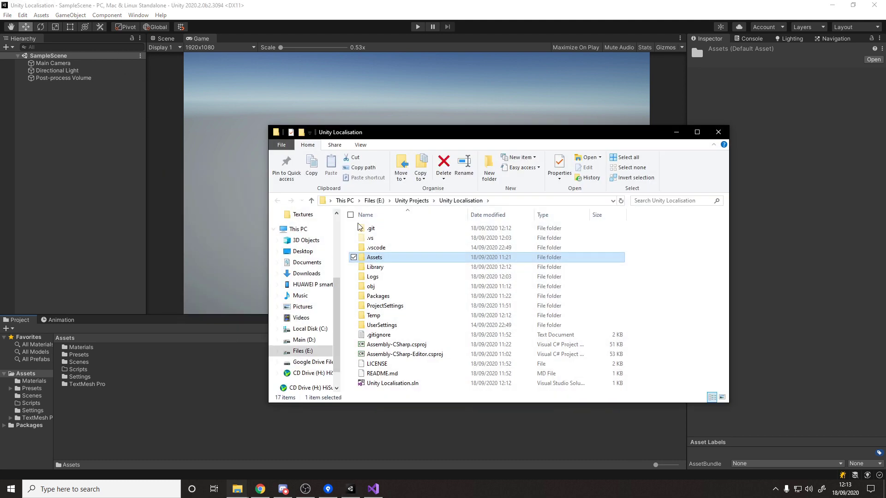
left_click_drag(415, 140, 305, 107)
double_click(277, 263)
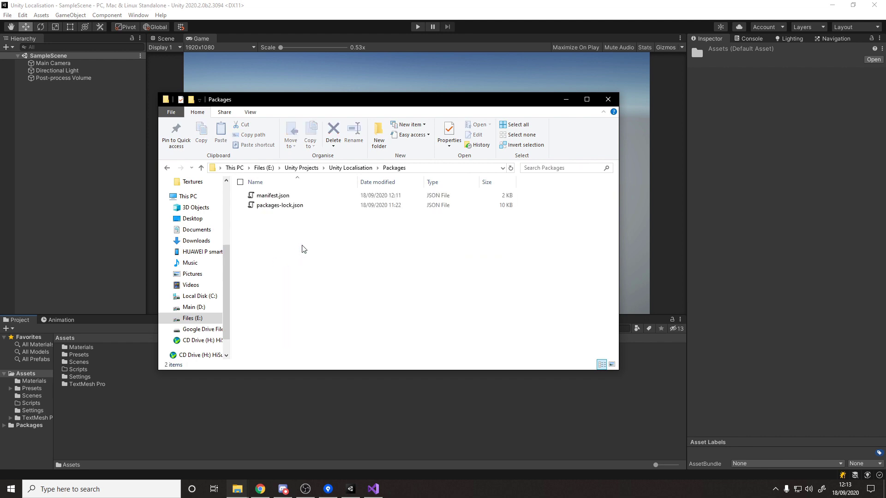
Step: Open manifest.json from the Packages folder in Notepad with enlarged text
left_click(286, 196)
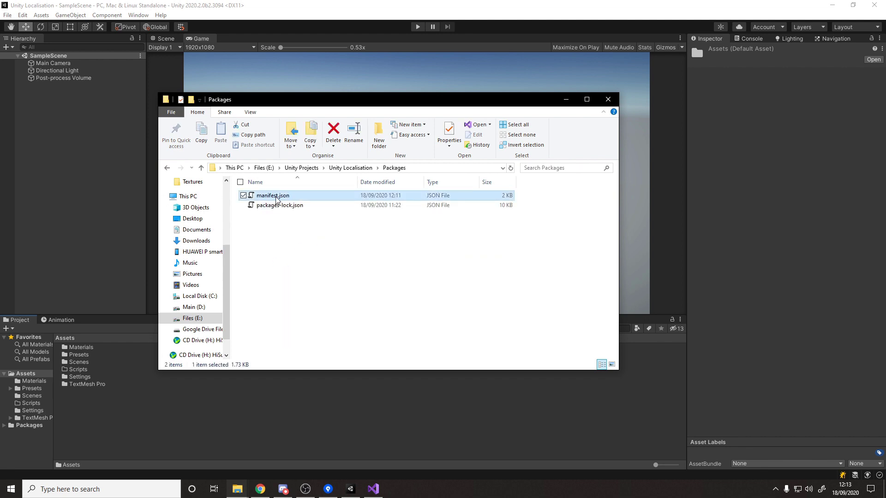
right_click(277, 198)
mouse_move(249, 244)
left_click(311, 257)
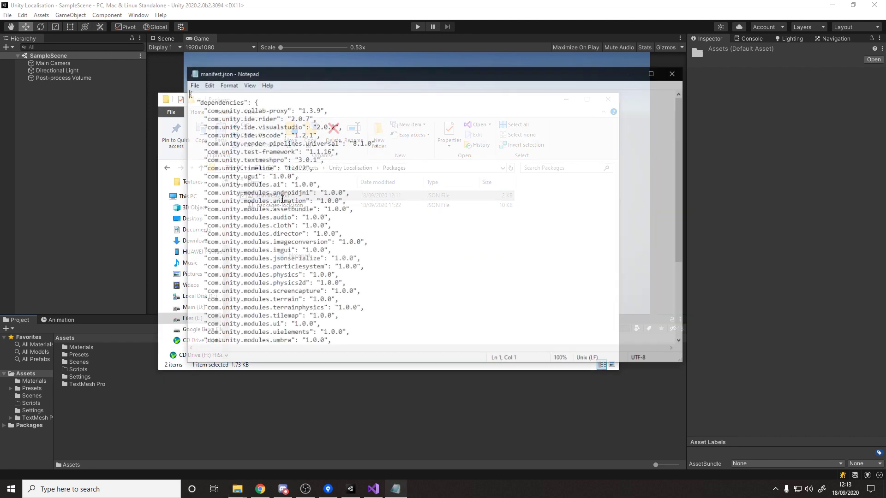
scroll(493, 266, "up", 9, "ctrl")
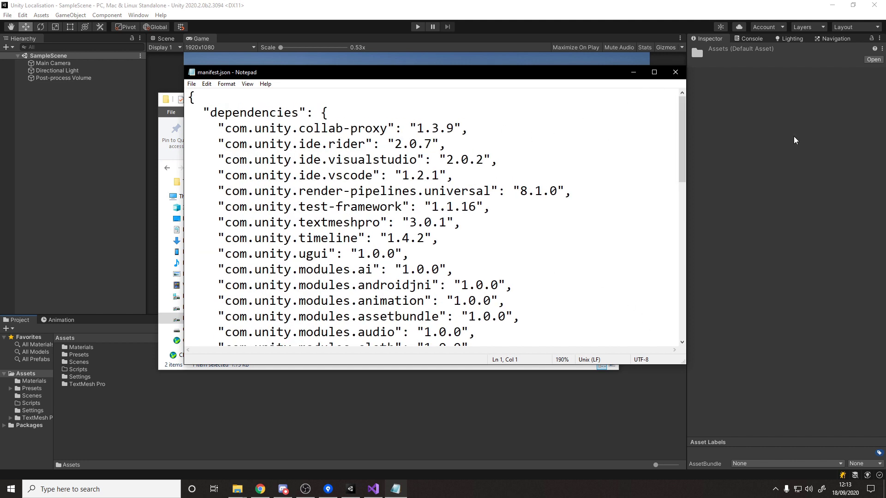
Step: Switch to the Localization installation guide in Chrome and copy the com.unity.localization 0.8.1-preview dependency line
left_click(372, 122)
key("alt+Tab")
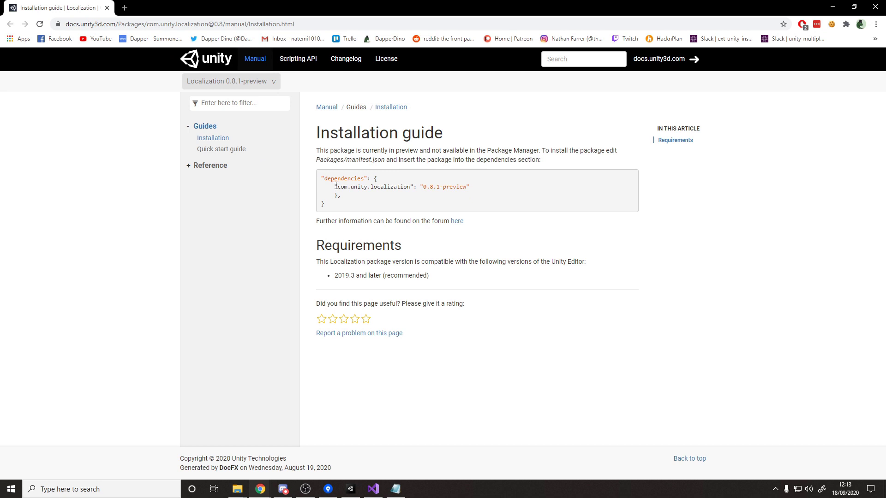
mouse_move(335, 186)
left_mouse_down()
mouse_move(477, 191)
mouse_move(334, 190)
left_mouse_up()
key("ctrl+c")
left_click(475, 193)
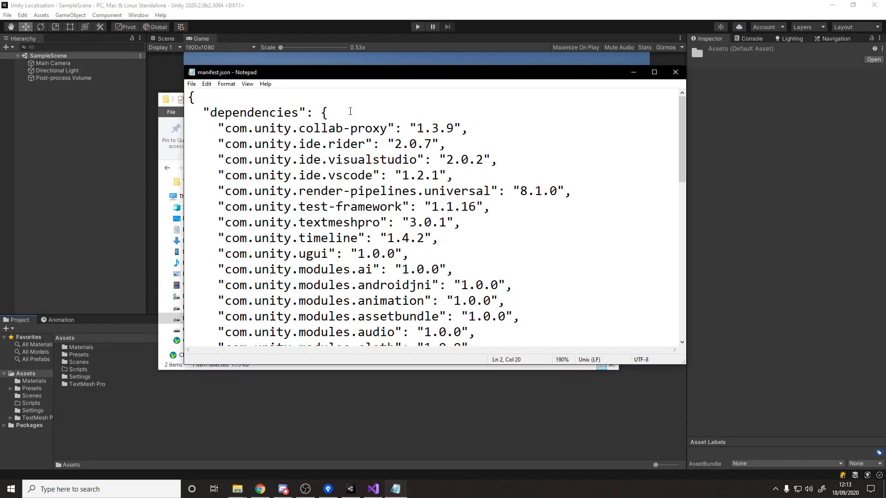
Step: Insert "com.unity.localization": "0.8.1-preview", as the first dependency in manifest.json, save it, and close the file and its folder
key("Return")
key("ctrl+v")
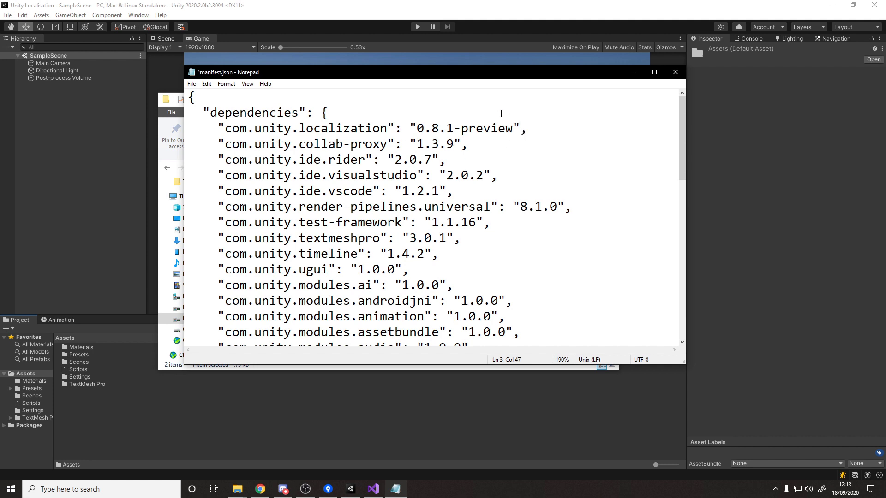
key("ctrl+s")
left_click(674, 73)
left_click(608, 99)
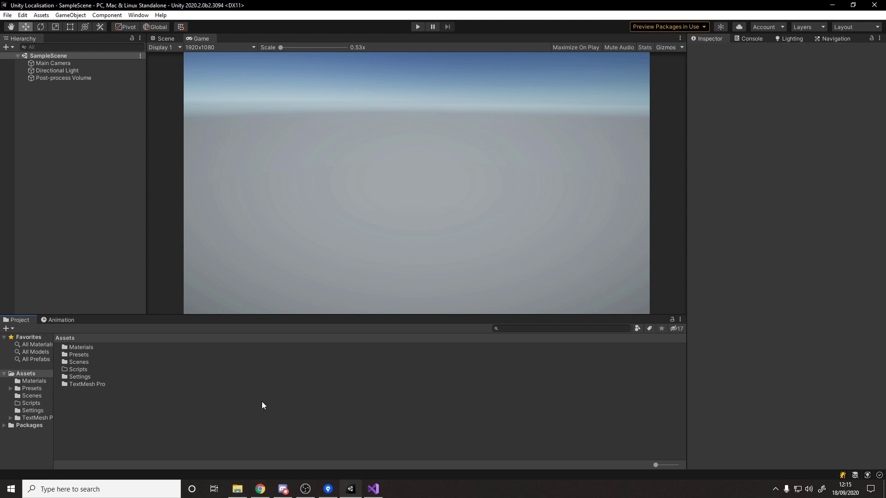
Step: Create a folder named Localisation in the project's Assets folder
right_click(144, 420)
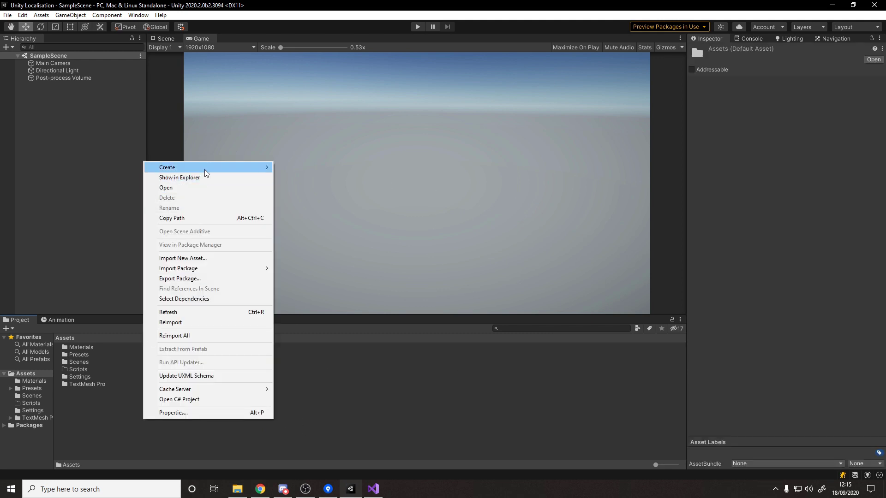
mouse_move(208, 167)
left_click(295, 87)
type("Localisation")
key("Return")
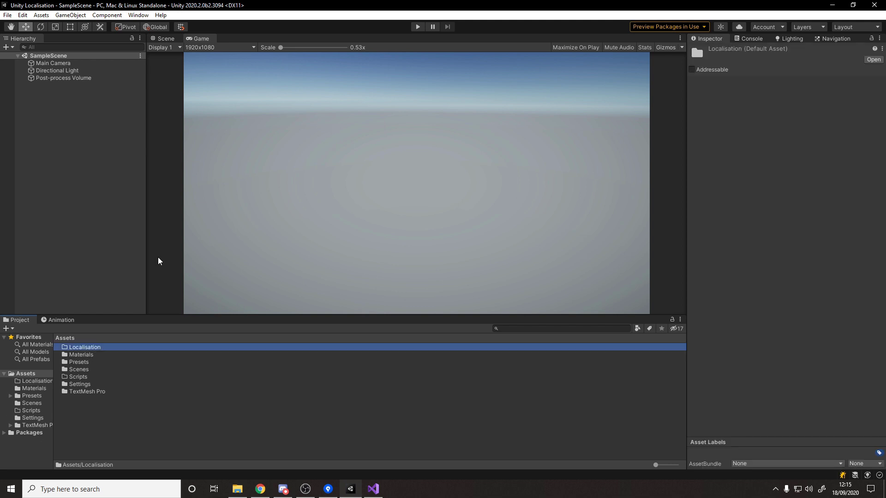
Step: Create the Localization Settings asset from the Localization project settings and save it in the Localisation folder
left_click(22, 15)
left_click(48, 285)
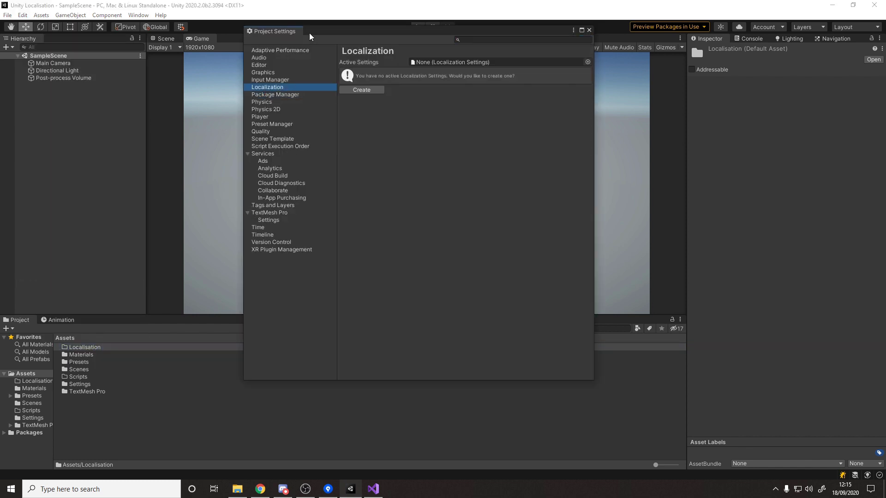
left_click_drag(313, 34, 307, 70)
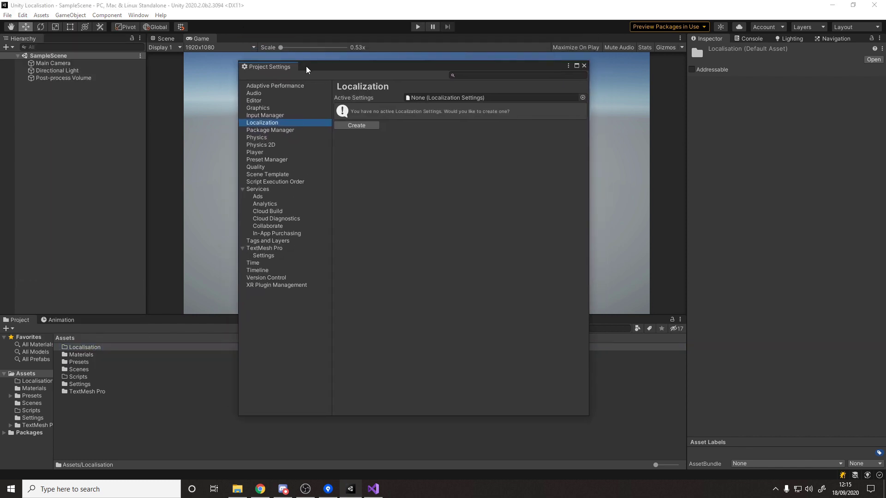
left_click(357, 125)
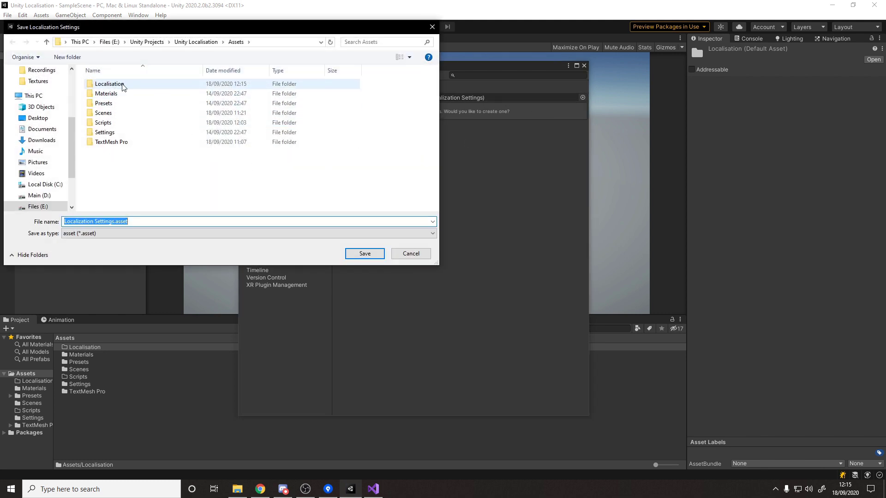
double_click(112, 85)
left_click(383, 254)
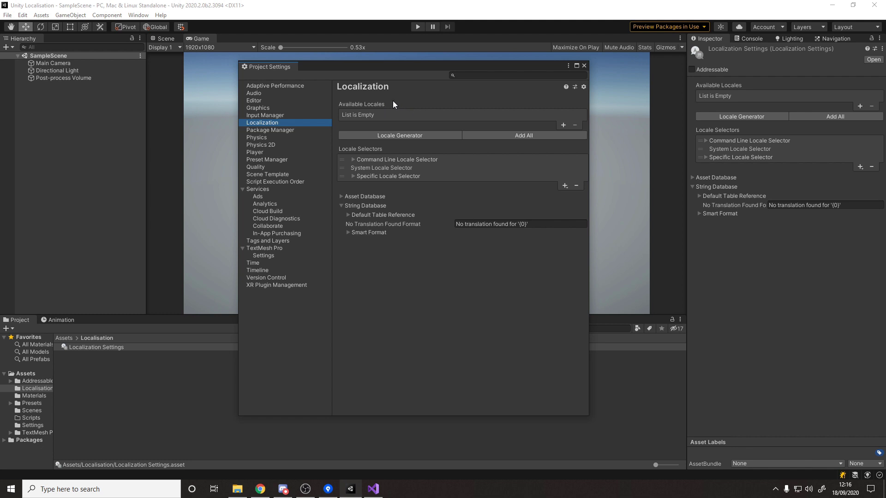
Step: Filter the Locale Generator by "en" and mark the plain English (en) locale for generation
left_click(401, 135)
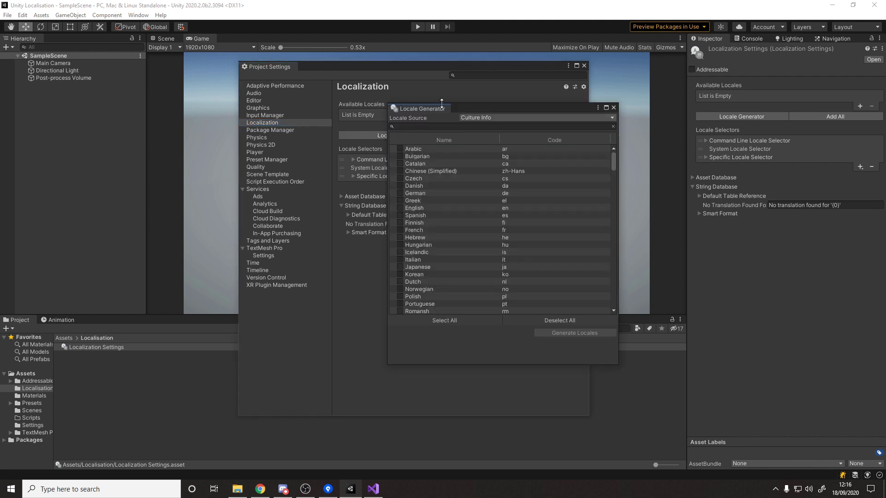
left_click_drag(613, 156, 624, 121)
left_click_drag(565, 110, 536, 100)
left_click(425, 120)
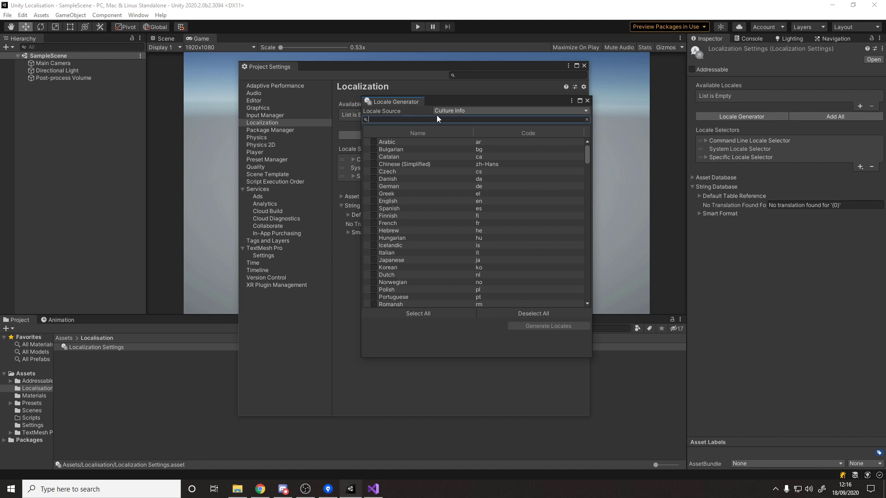
type("en")
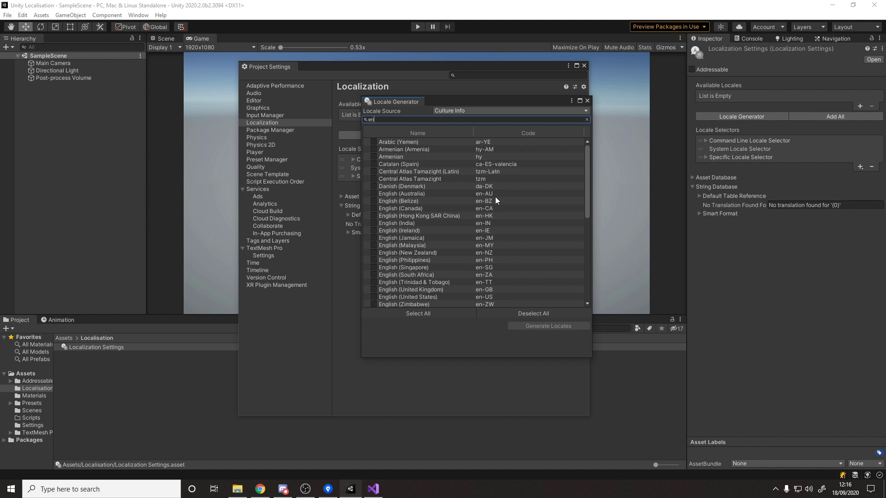
scroll(497, 196, "down", 3)
left_click(467, 231)
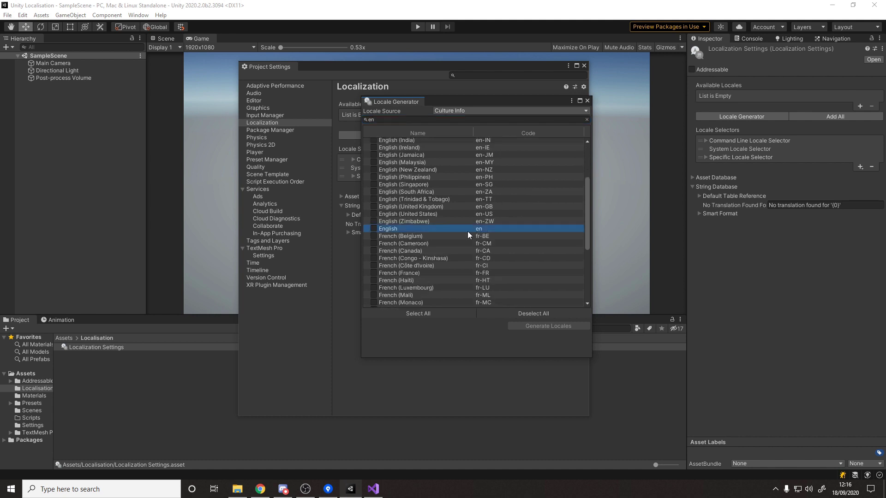
left_click(373, 229)
Step: Filter the Locale Generator for French and Spanish in turn, marking the plain French (fr) and Spanish (es) locales for generation
left_click(376, 120)
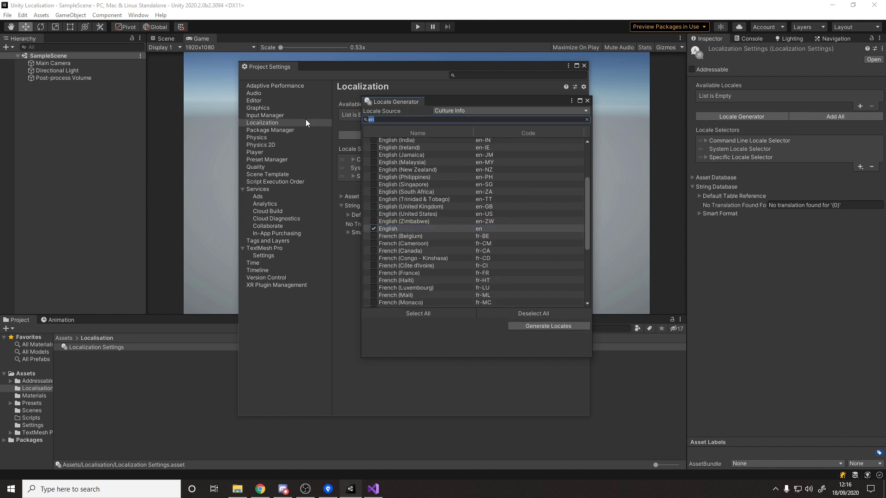
type("french")
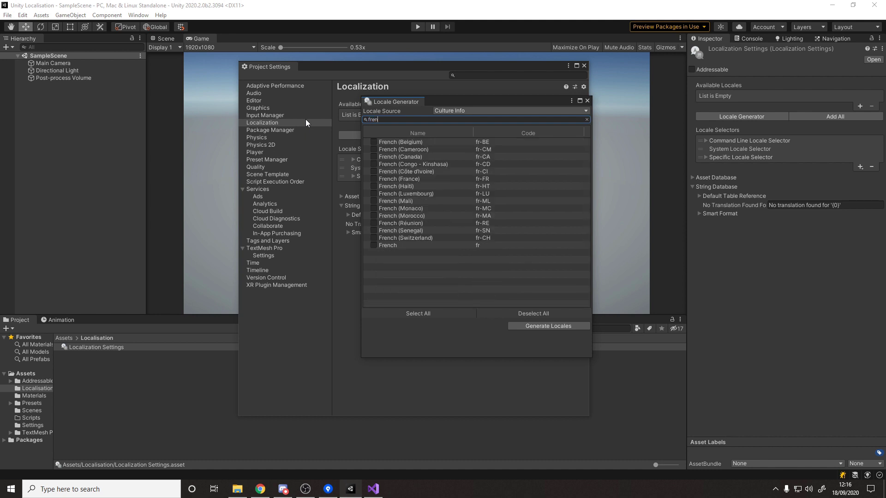
left_click(374, 246)
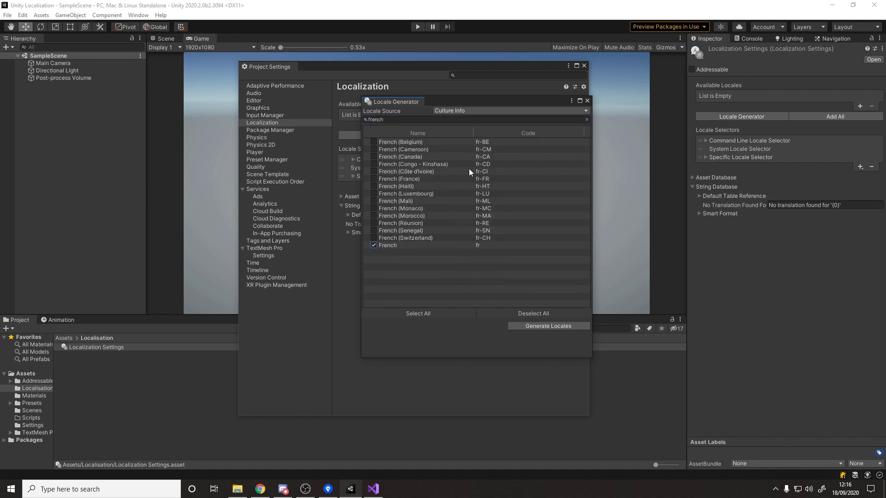
left_click(419, 119)
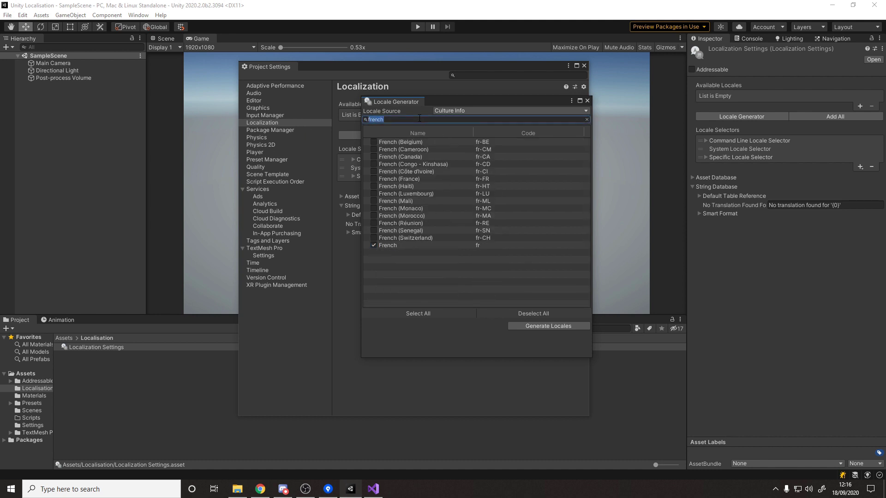
key("BackSpace")
type("spanish")
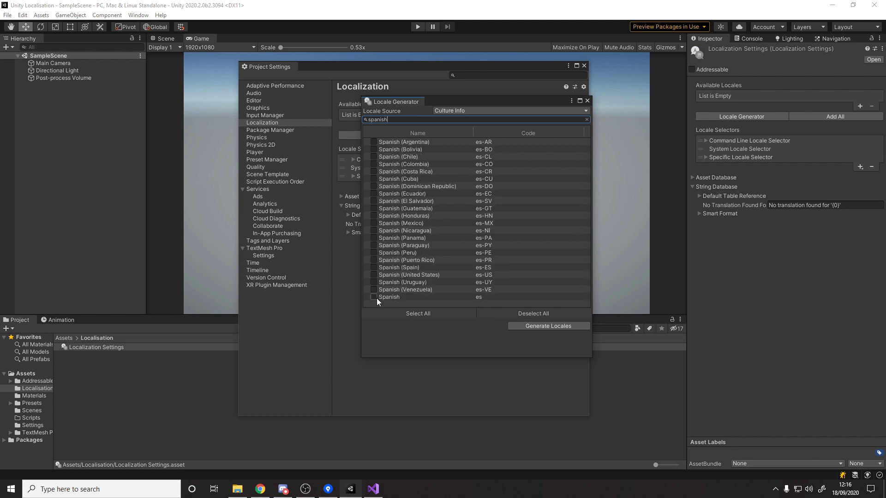
left_click(374, 297)
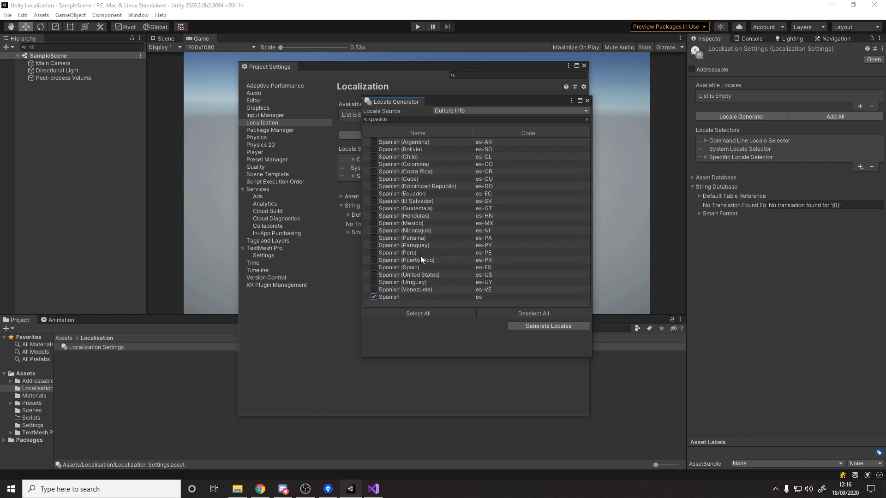
Step: Generate the marked locales and save them in a new folder named Locales inside the Localisation folder
left_click(521, 325)
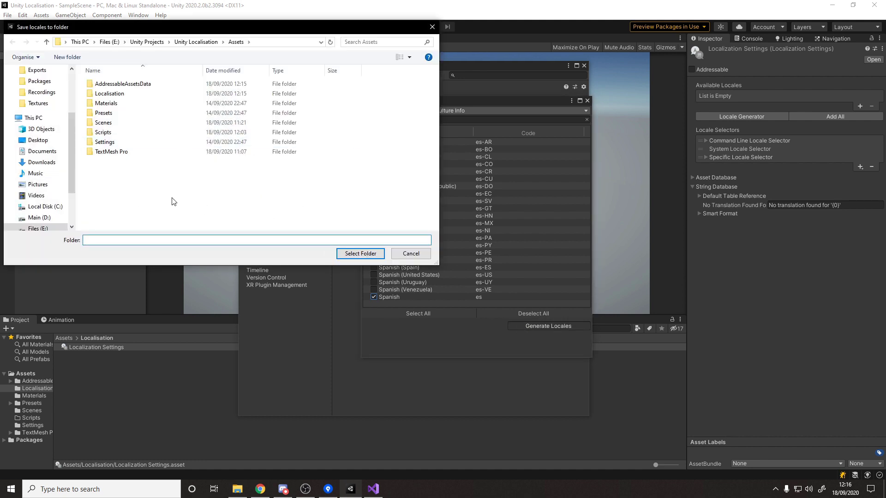
double_click(121, 93)
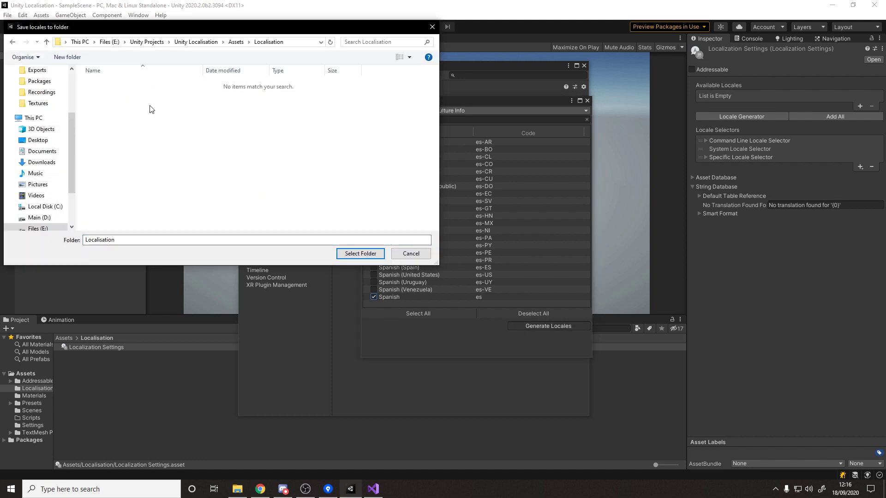
right_click(153, 107)
mouse_move(143, 233)
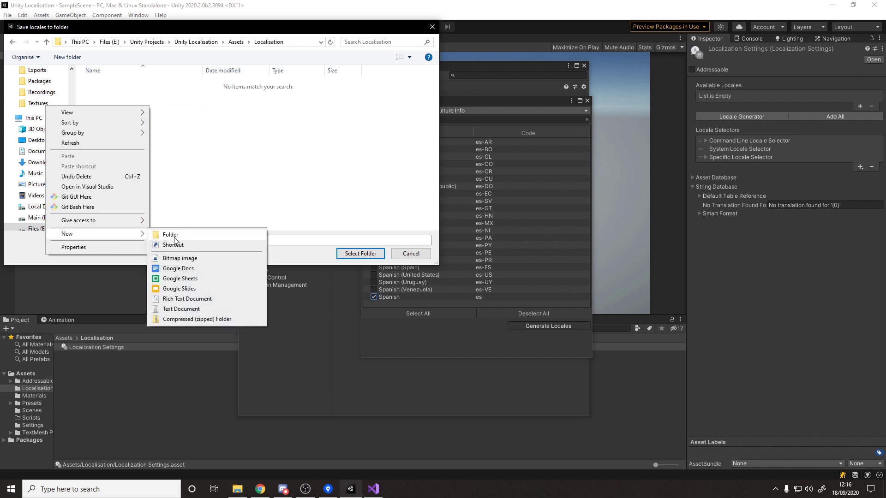
left_click(175, 237)
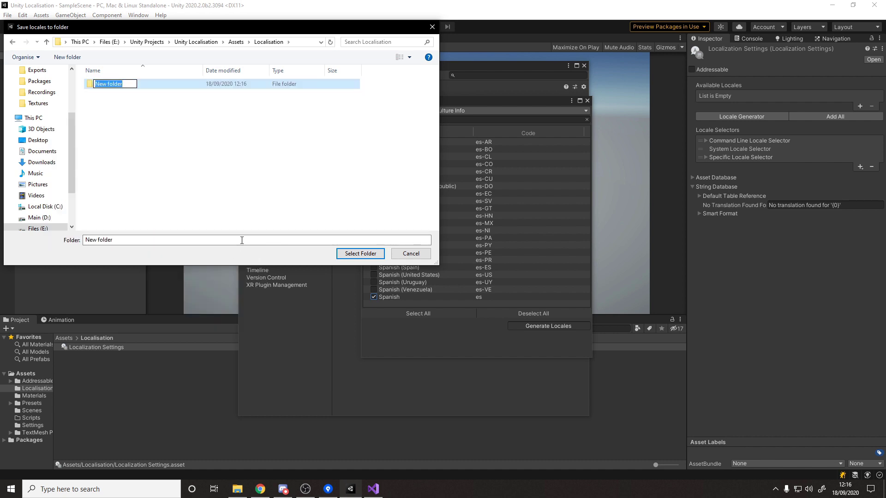
type("Locales")
key("Return")
double_click(162, 83)
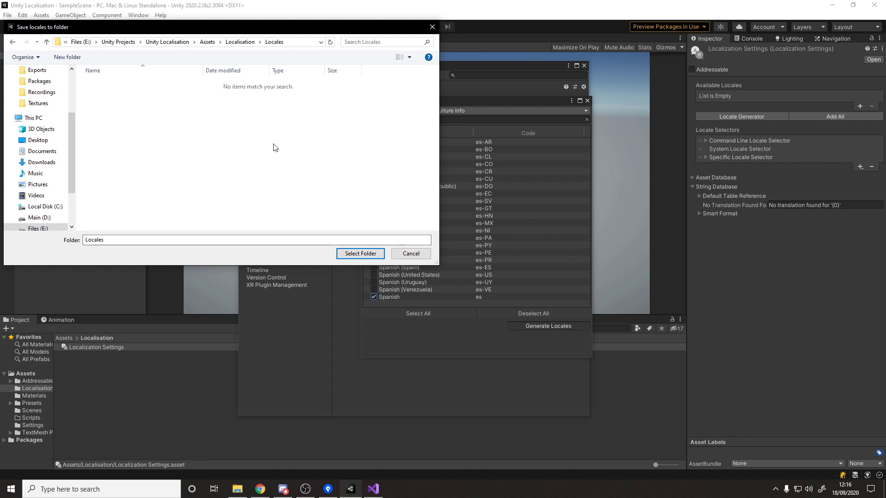
left_click(360, 253)
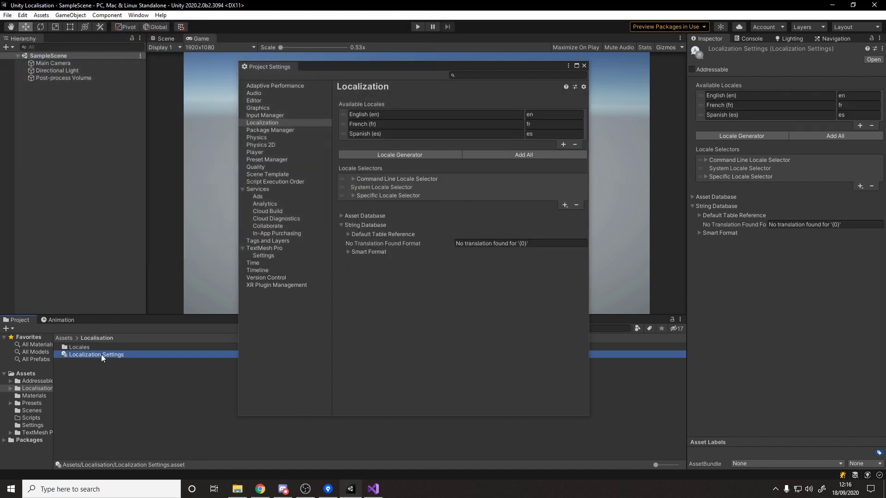
Step: Check the generated locale assets in the Locales folder and return to the Localisation folder
double_click(86, 347)
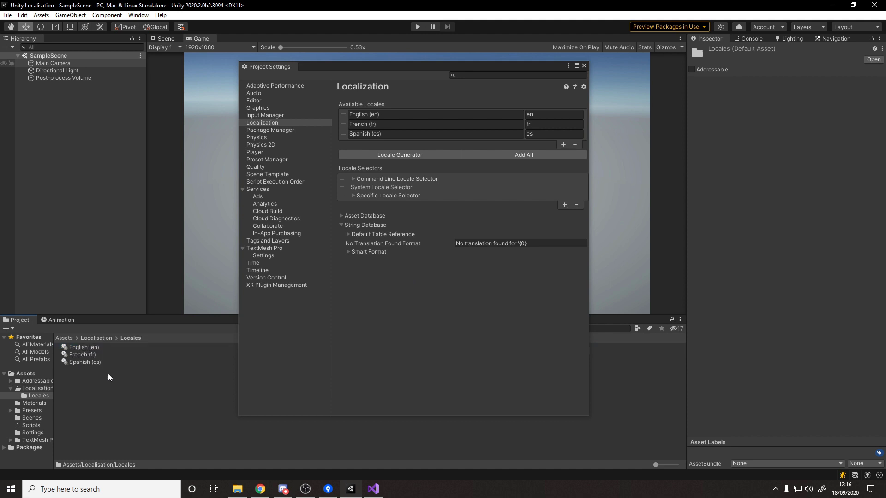
left_click(103, 378)
left_click(98, 338)
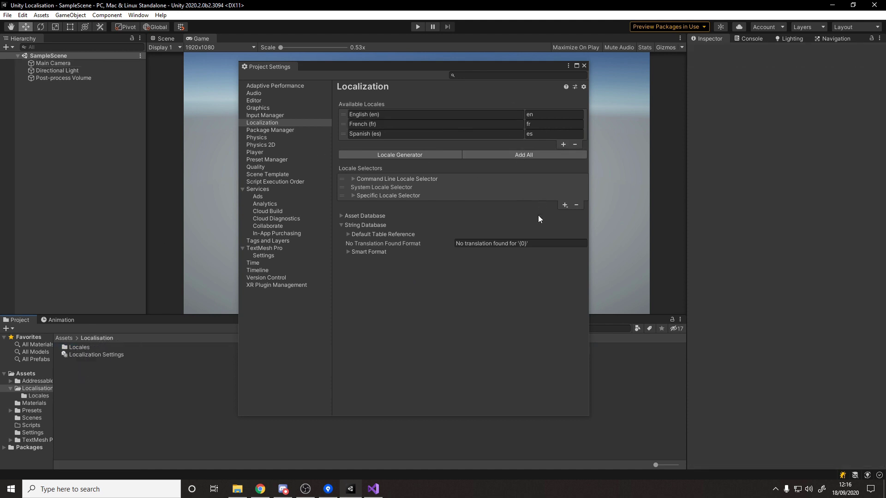
Step: Examine the options of the Command Line and Specific Locale Selectors in the Localization settings
left_click(382, 181)
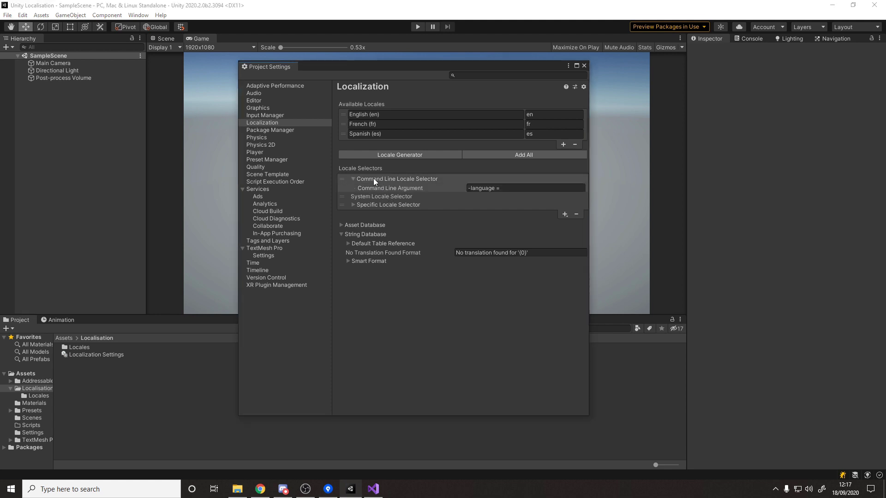
left_click(380, 179)
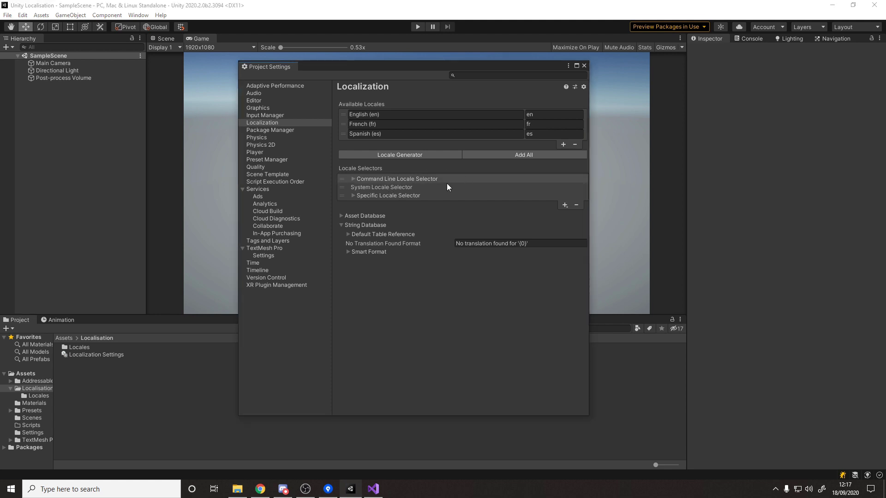
left_click(399, 180)
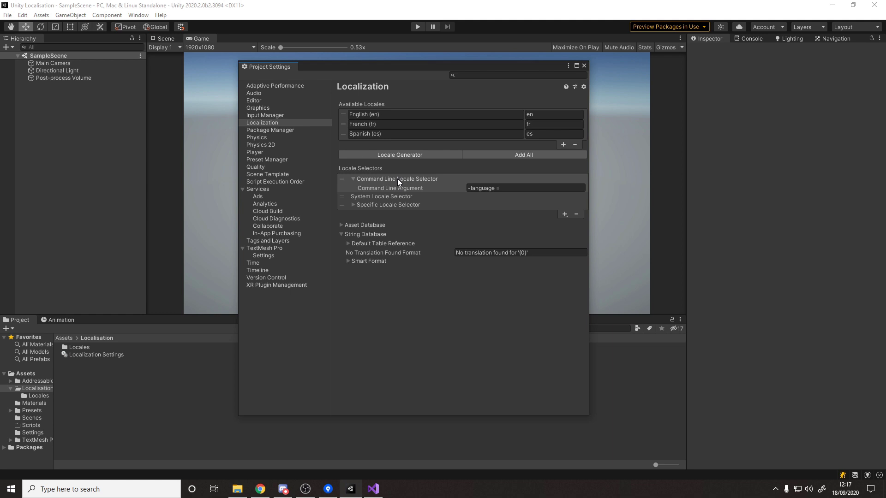
left_click(368, 179)
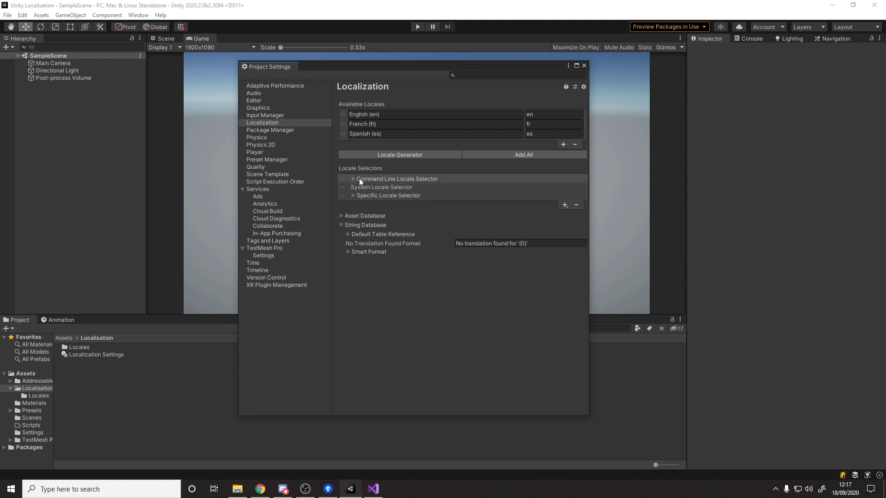
left_click(370, 196)
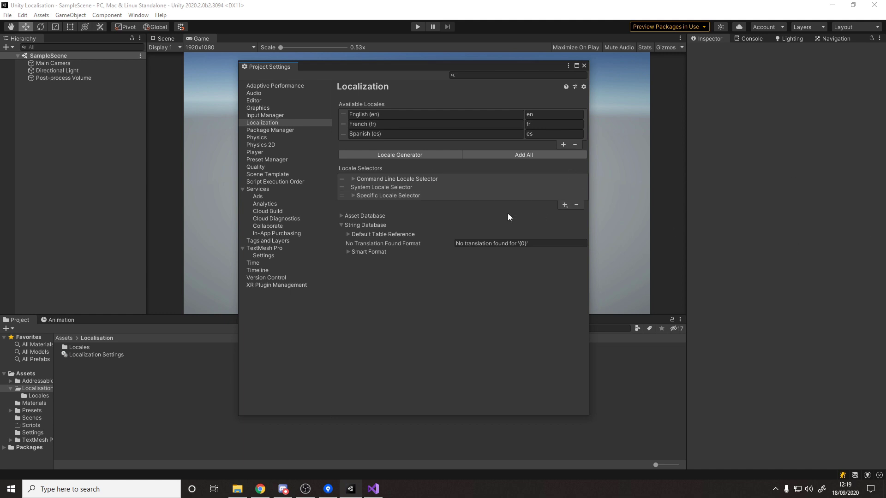
left_click_drag(445, 69, 436, 231)
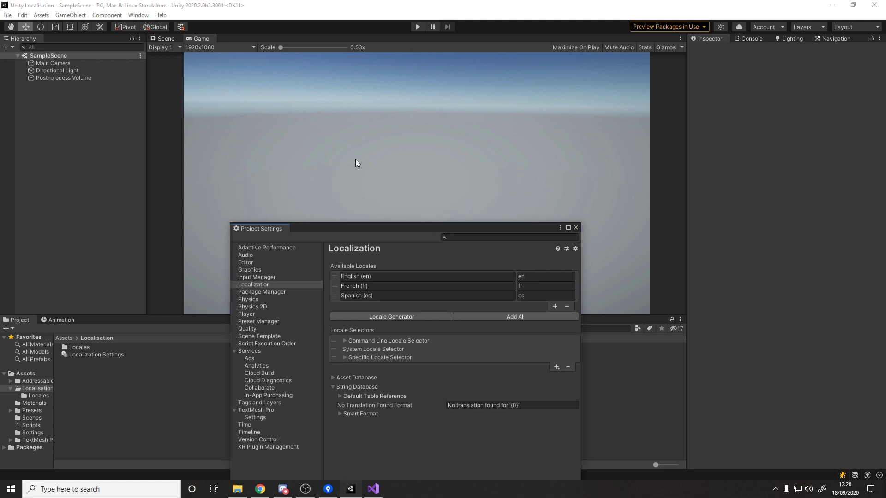
left_click_drag(346, 228, 360, 94)
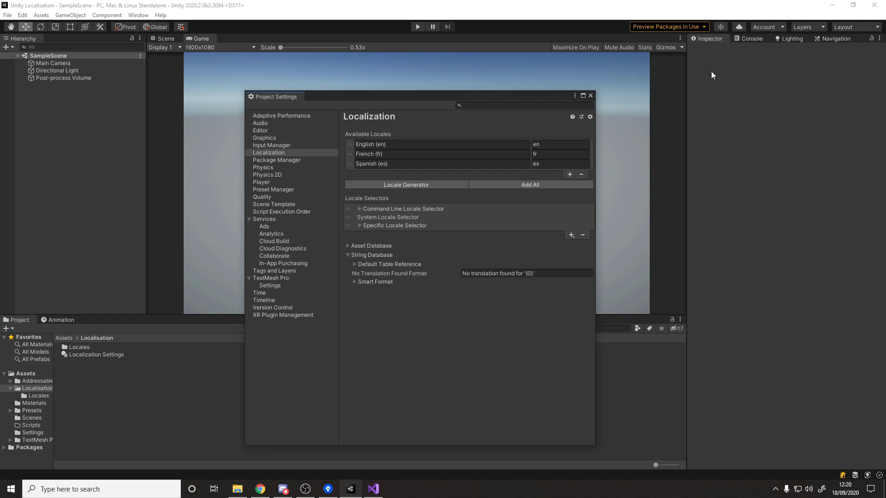
left_click_drag(489, 96, 491, 71)
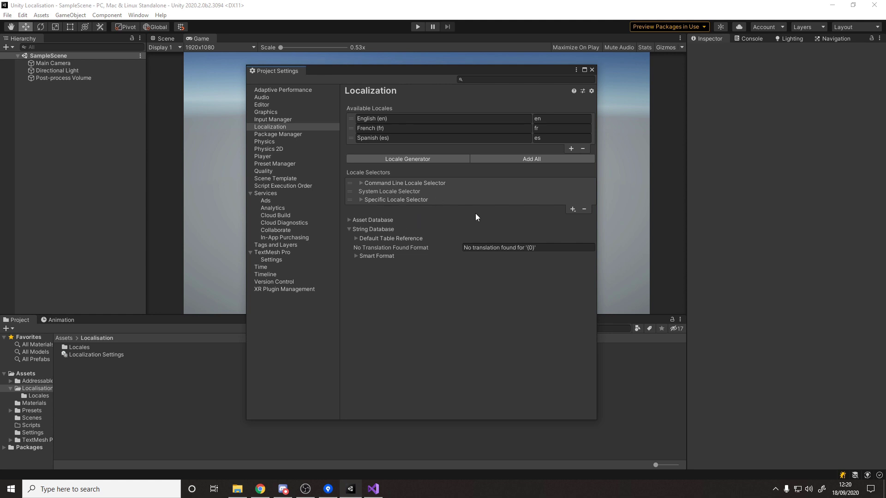
Step: Close Project Settings and create an empty game object in SampleScene with a TextMeshPro - Text (UI) component
left_click(592, 70)
right_click(72, 106)
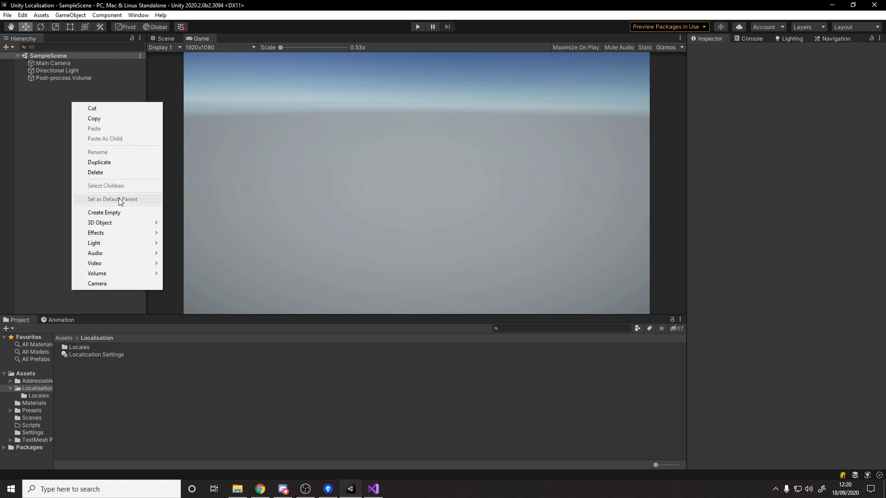
left_click(118, 213)
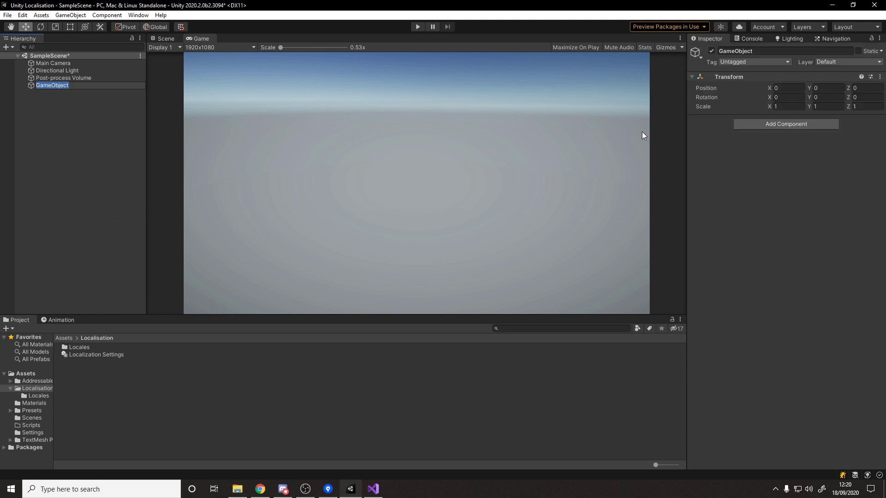
left_click(757, 125)
type("text")
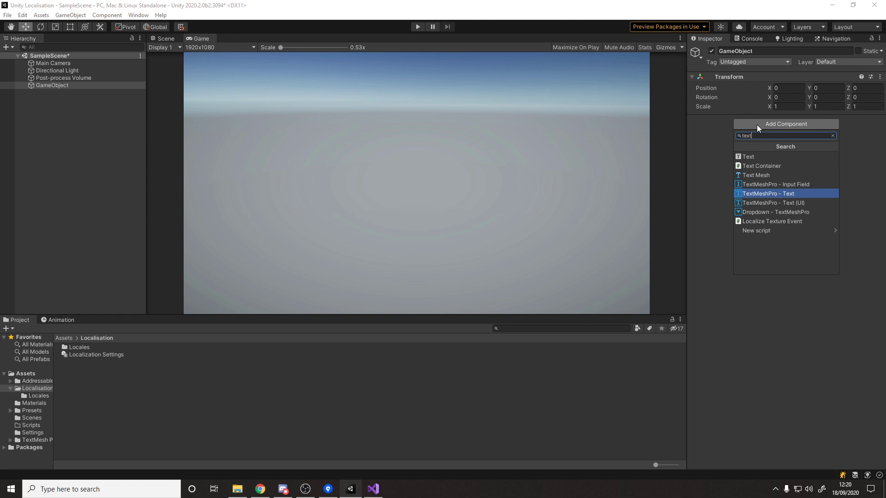
key("Down")
key("Return")
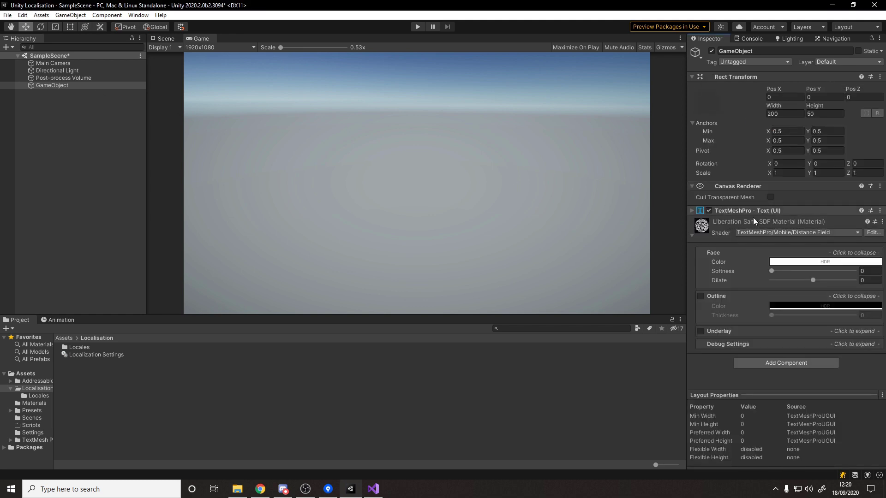
Step: Create a second empty game object with a Canvas component and make the text object its child
right_click(73, 92)
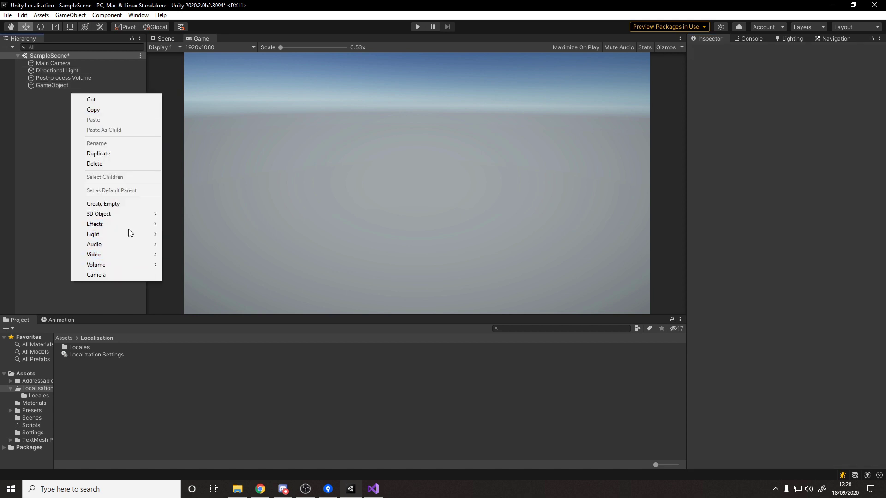
left_click(105, 204)
left_click(749, 122)
type("canvas")
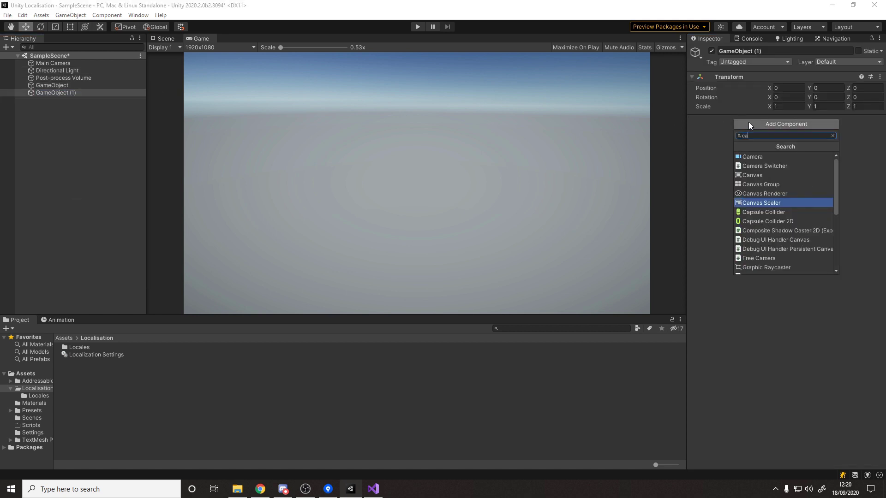
key("Up")
key("Up")
key("Up")
key("Up")
key("Up")
key("Return")
left_click(68, 86)
left_click_drag(68, 85, 60, 92)
Step: Add a Canvas Scaler component to the parent canvas object and save the scene
left_click(68, 85)
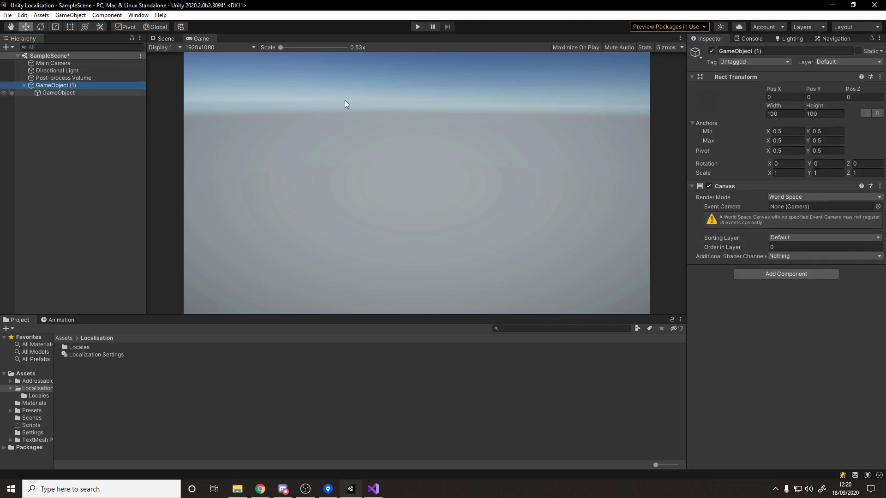
left_click(783, 275)
type("sca")
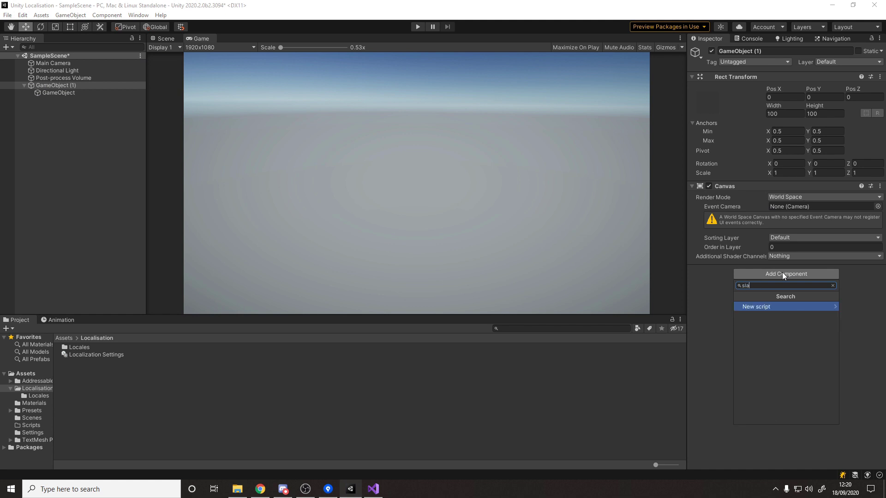
key("Down")
key("Return")
key("ctrl+s")
Step: Set the canvas render mode to Screen Space - Overlay and its UI scale mode to Scale With Screen Size
left_click(786, 198)
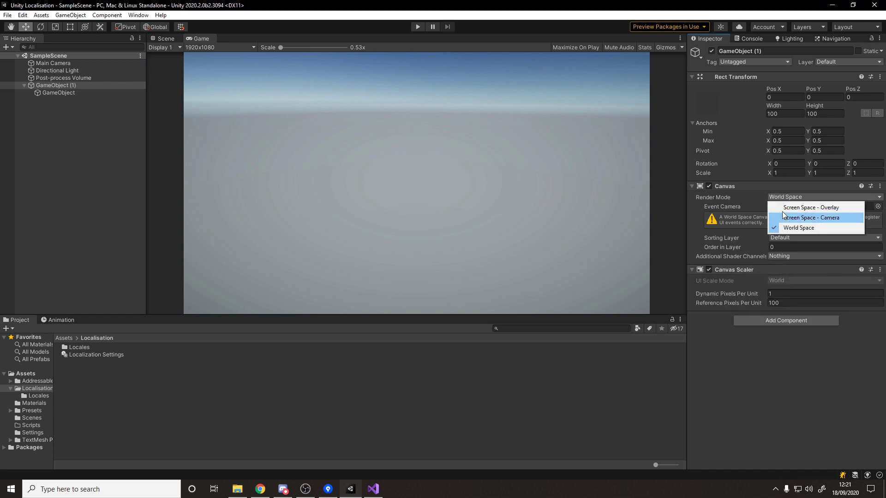
left_click(787, 207)
left_click(825, 271)
left_click(803, 285)
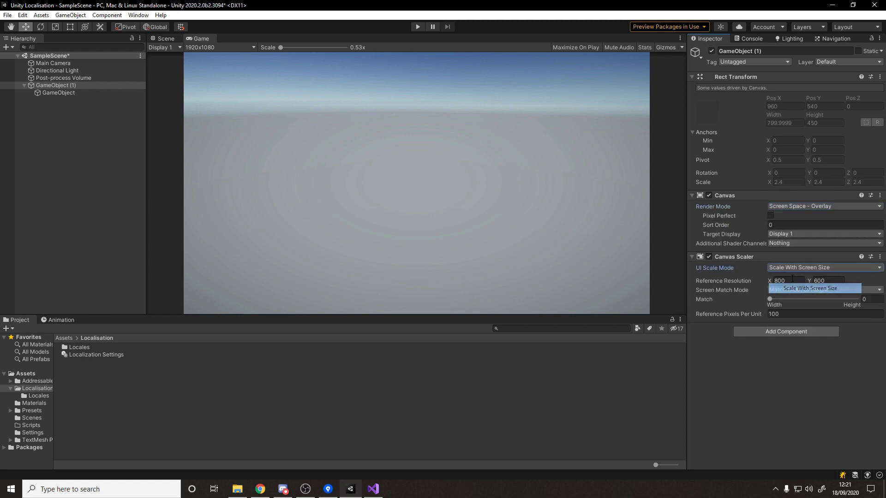
Step: Set the Canvas Scaler's reference resolution to 1920 x 1080, move Match fully to Height, and save the scene
left_click(792, 280)
type("1920")
key("Tab")
type("1080")
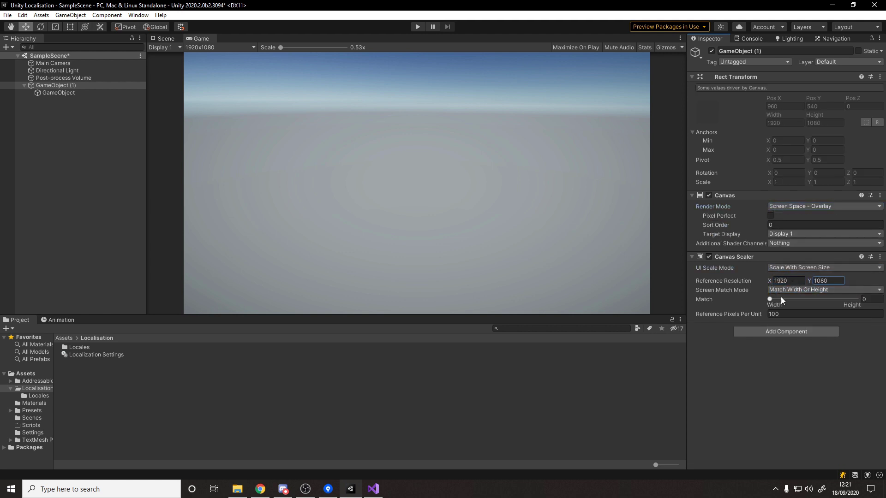
left_click_drag(770, 299, 857, 299)
key("ctrl+s")
Step: Set the child text object's TextMeshPro text to "Hello"
left_click(92, 94)
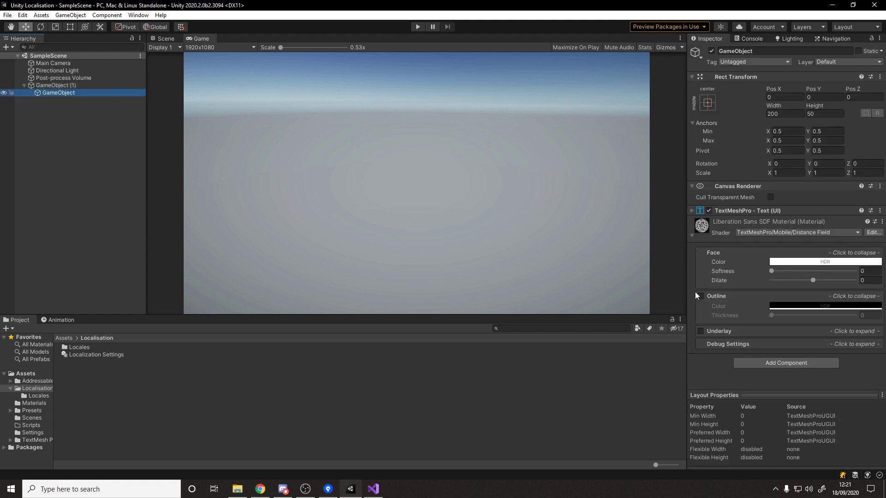
left_click(743, 213)
left_click(749, 244)
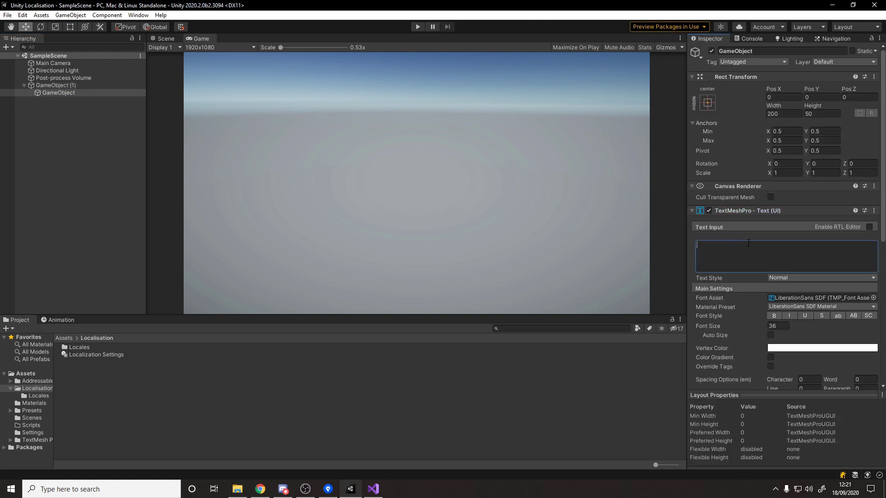
type("Hello")
Step: Stretch the text's rect to fill the canvas in both directions and align its text to the centre and middle
left_click(708, 102)
left_click(806, 241, "alt")
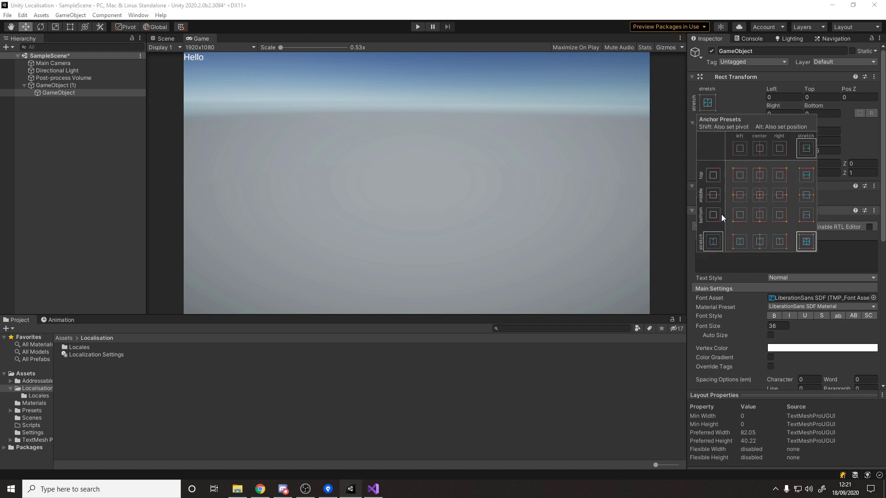
left_click(801, 316)
scroll(790, 324, "down", 6)
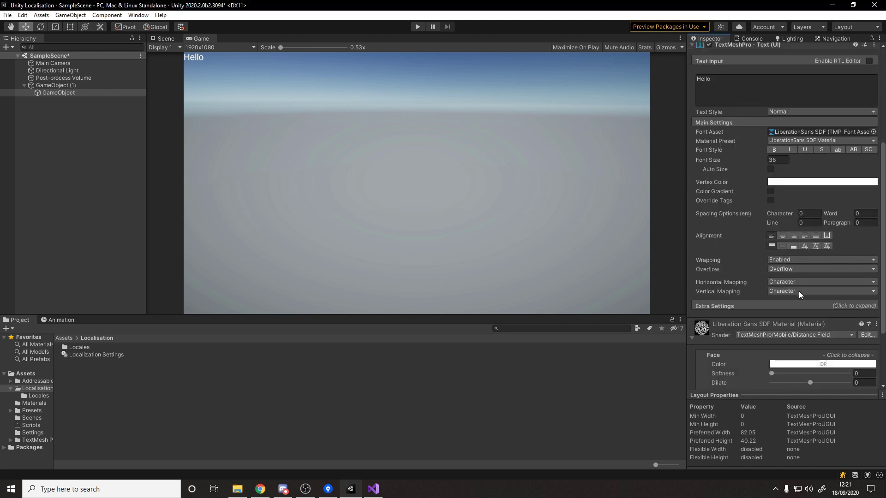
left_click(783, 236)
left_click(783, 246)
Step: Set the text's font size to 200 and save the scene
scroll(783, 249, "up", 6)
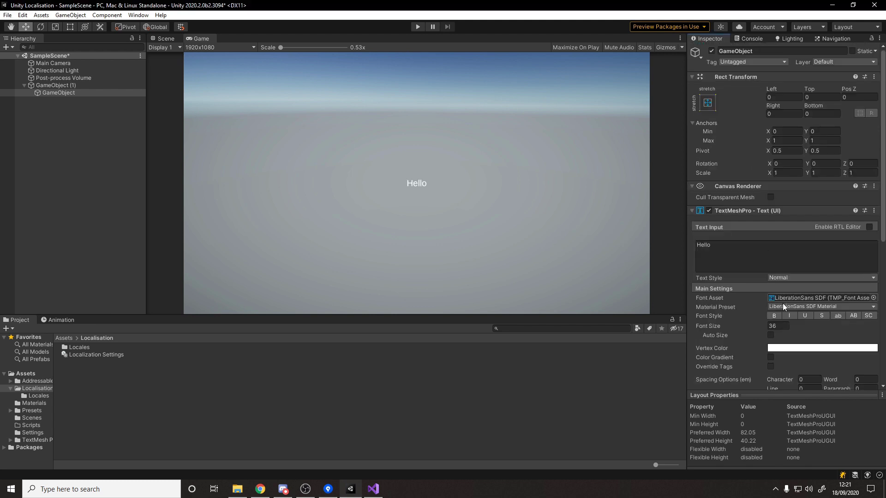
left_click(778, 325)
type("200")
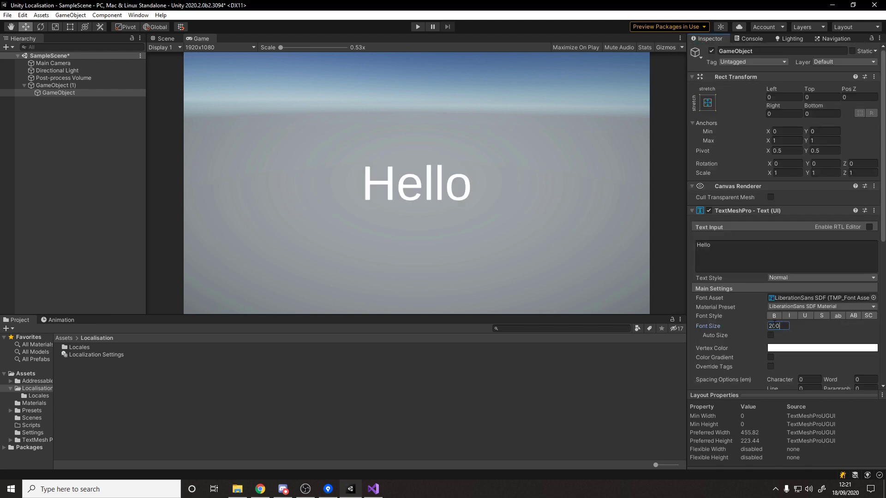
key("ctrl+s")
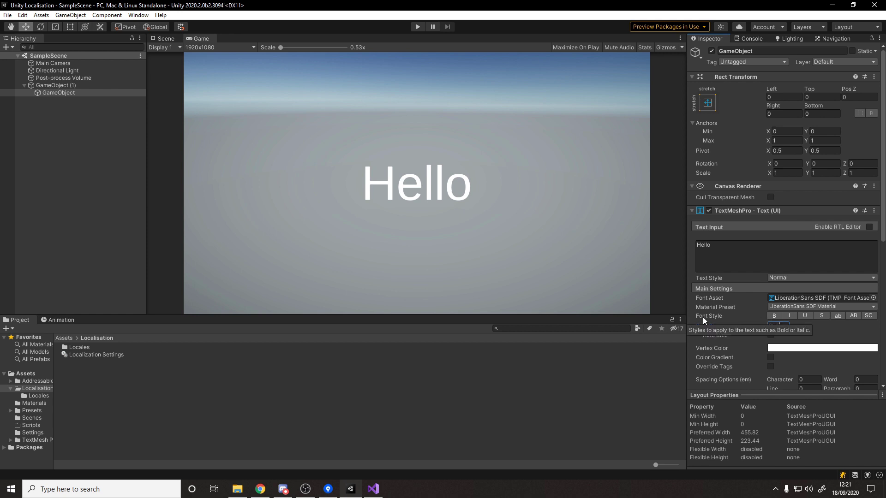
Step: Collapse the TextMeshPro text component and the material settings of the text object
left_click(704, 245)
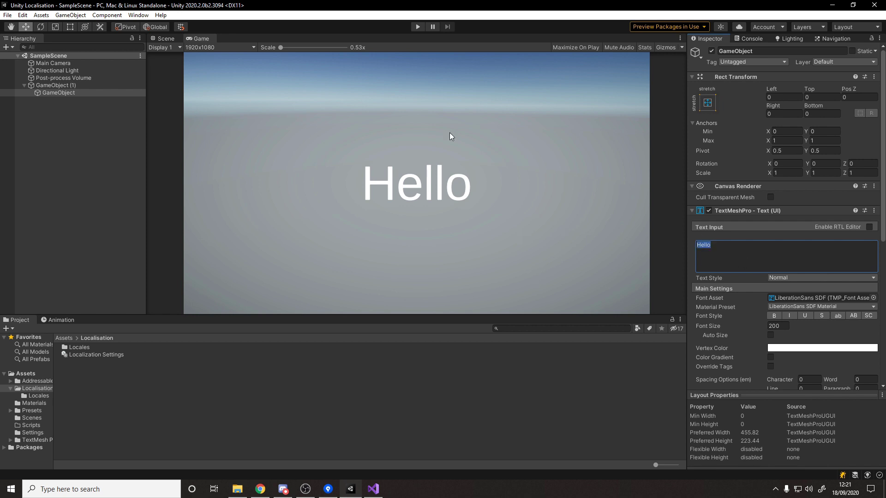
scroll(760, 249, "down", 3)
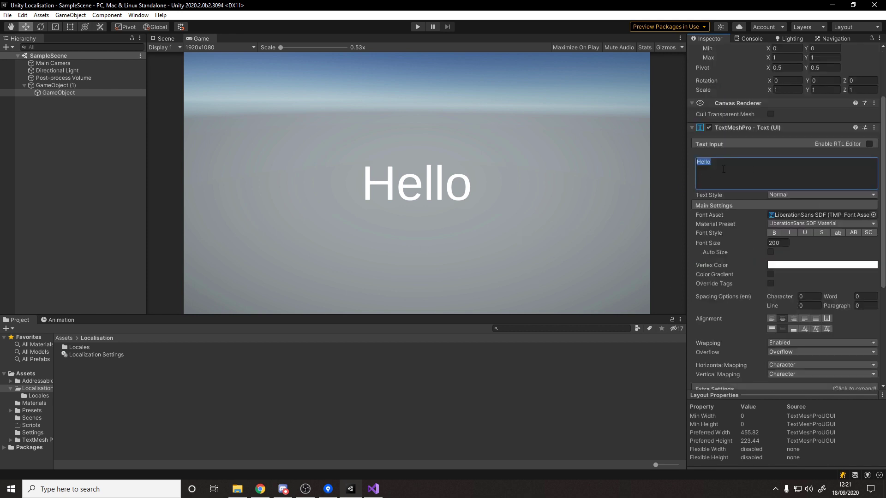
left_click(731, 170)
left_click(731, 132)
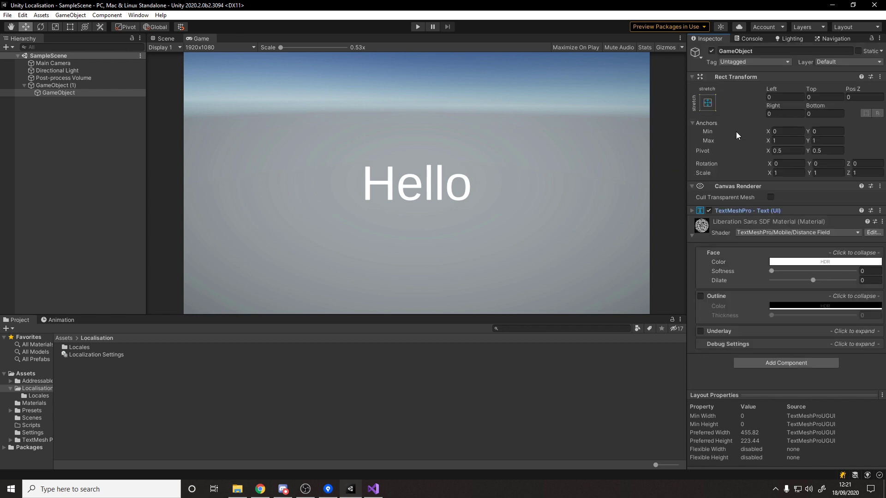
left_click(702, 236)
Step: Add a Localize String Event component to the text object
left_click(790, 257)
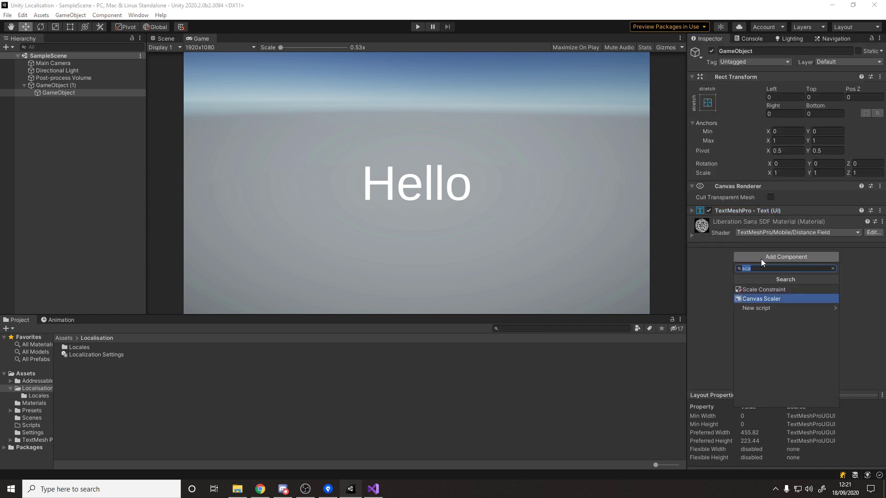
type("local")
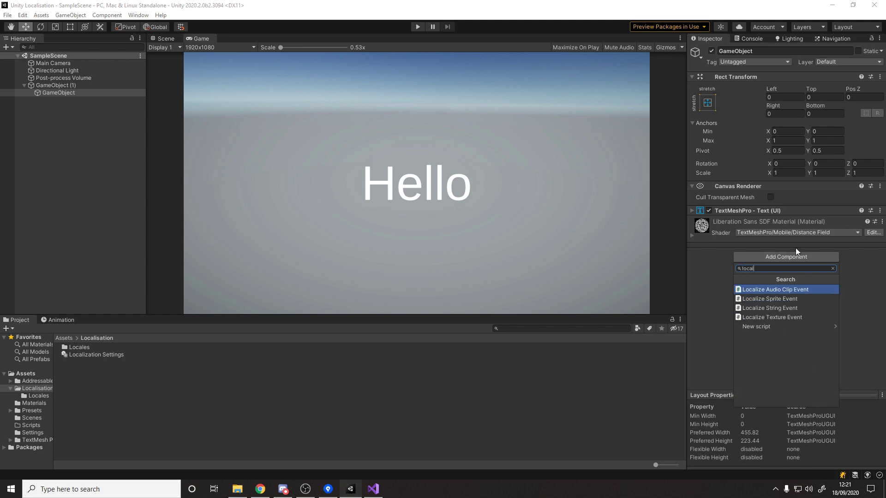
key("Down")
key("Down")
key("Down")
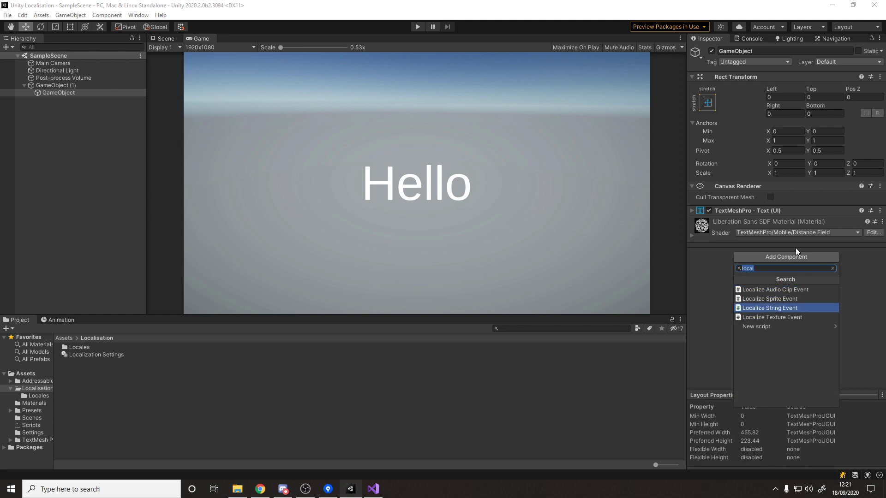
key("Up")
key("Return")
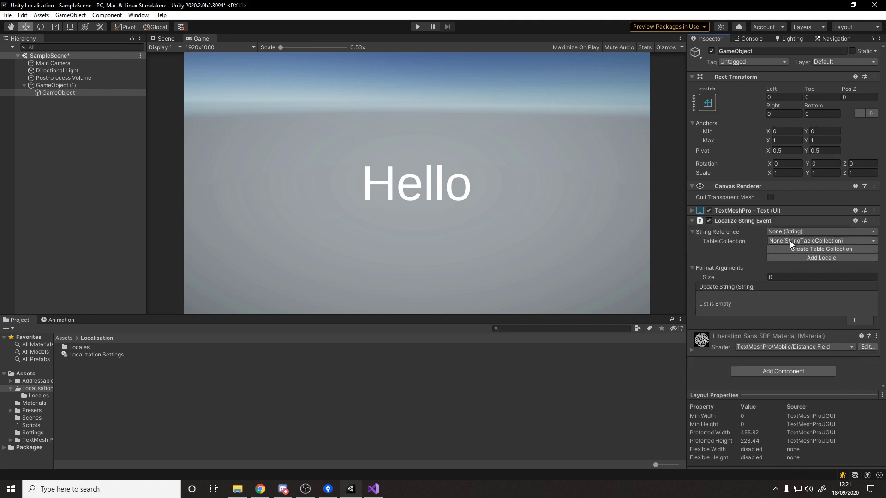
Step: Start a new table collection from the Localize String Event component and name it "UI Text"
left_click(793, 233)
left_click(723, 246)
left_click(814, 250)
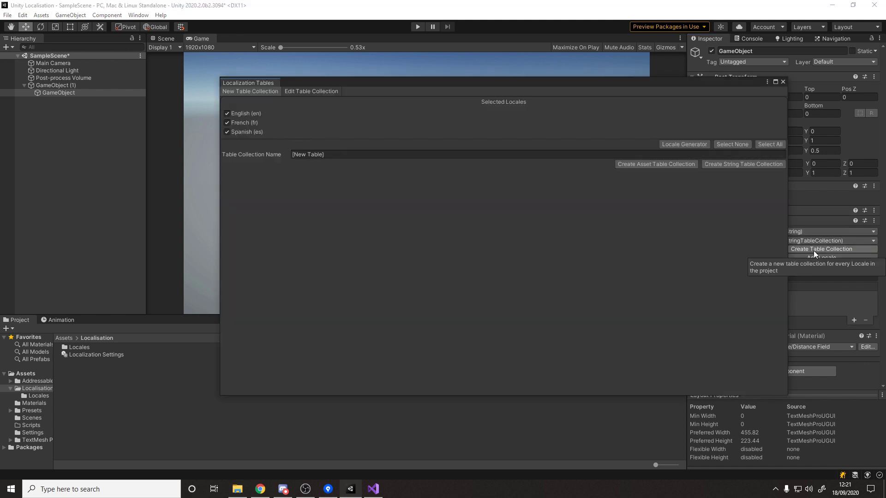
left_click_drag(411, 79, 378, 76)
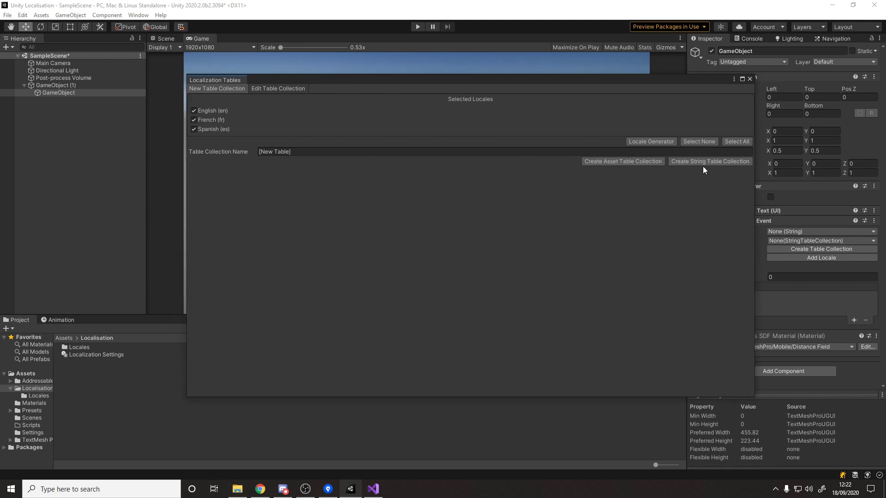
left_click(420, 151)
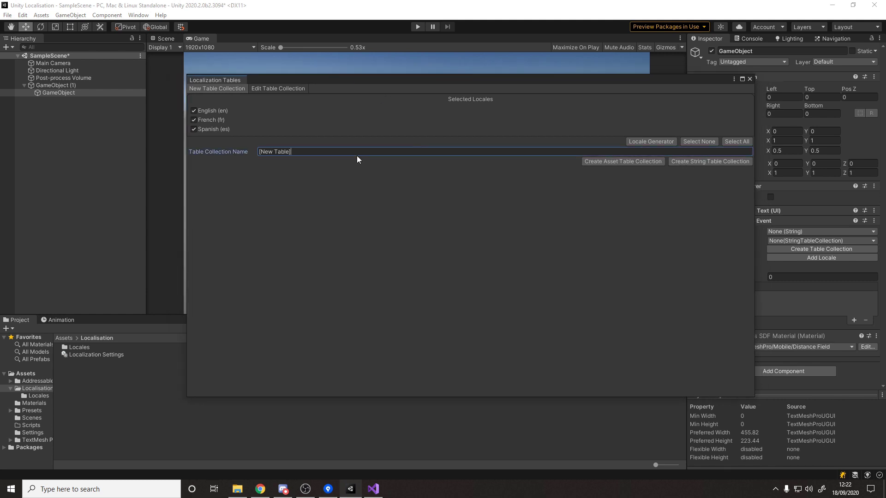
key("ctrl+a")
type("UI Text")
key("Return")
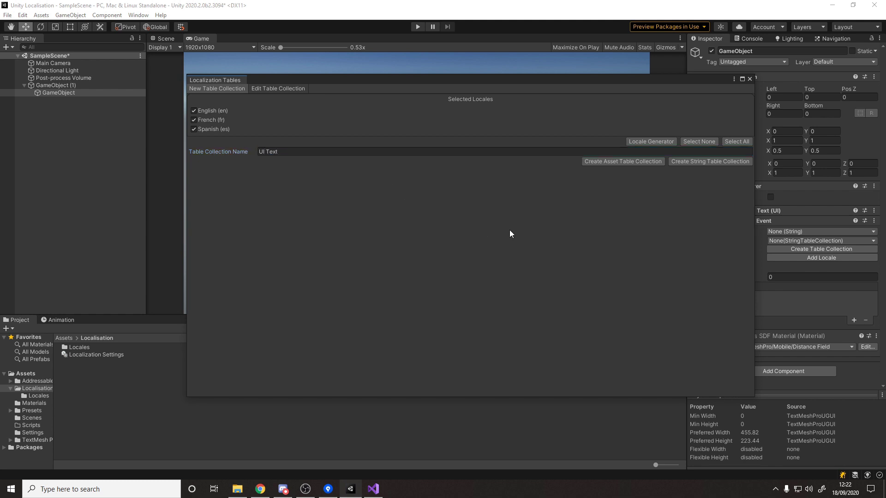
Step: Create the string table collection in a new folder named "Tables" inside Assets/Localisation
left_click(708, 161)
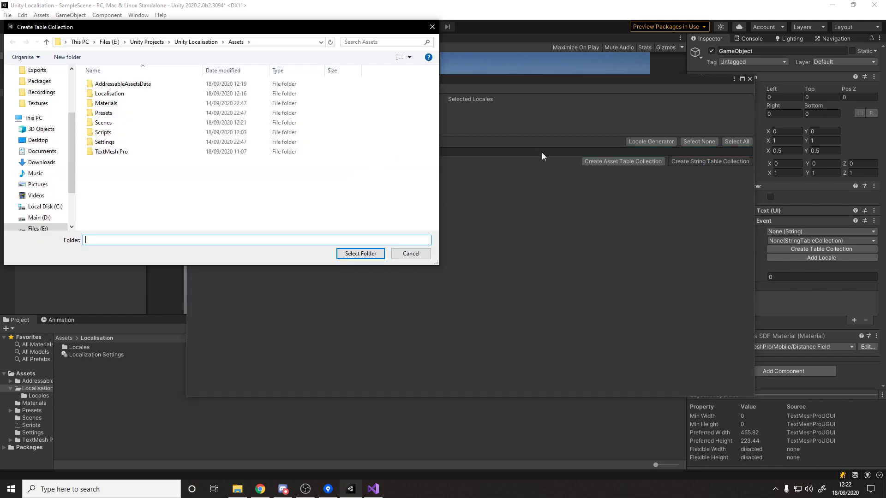
double_click(152, 93)
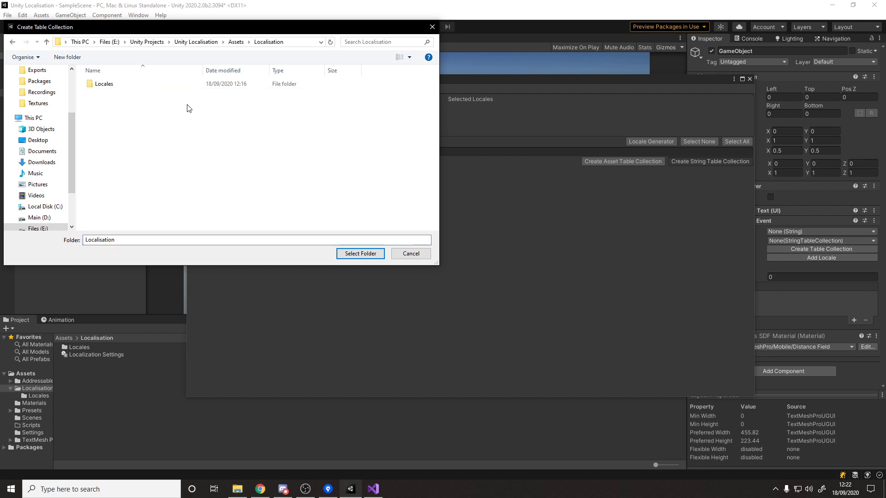
right_click(169, 131)
mouse_move(156, 259)
left_click(196, 256)
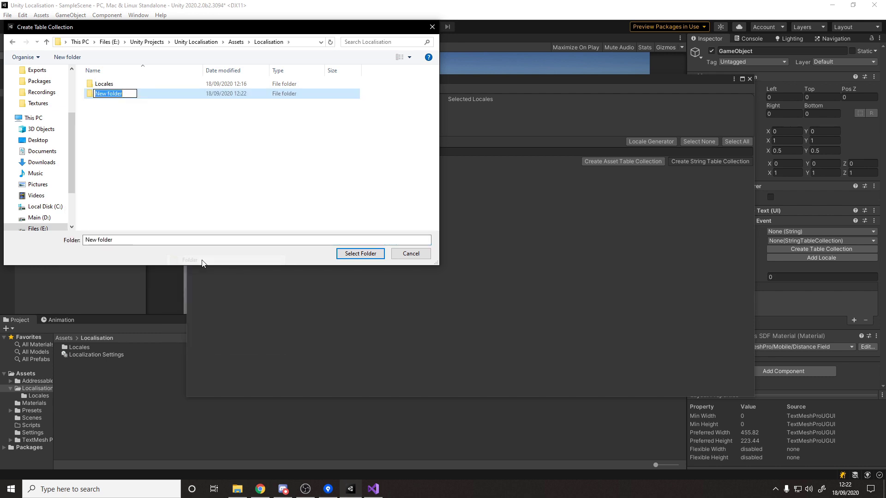
type("Tables")
key("Return")
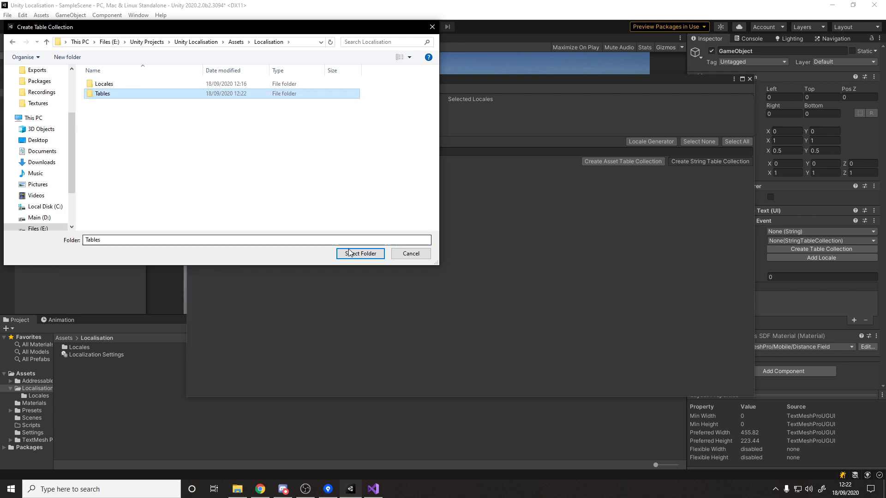
left_click(359, 253)
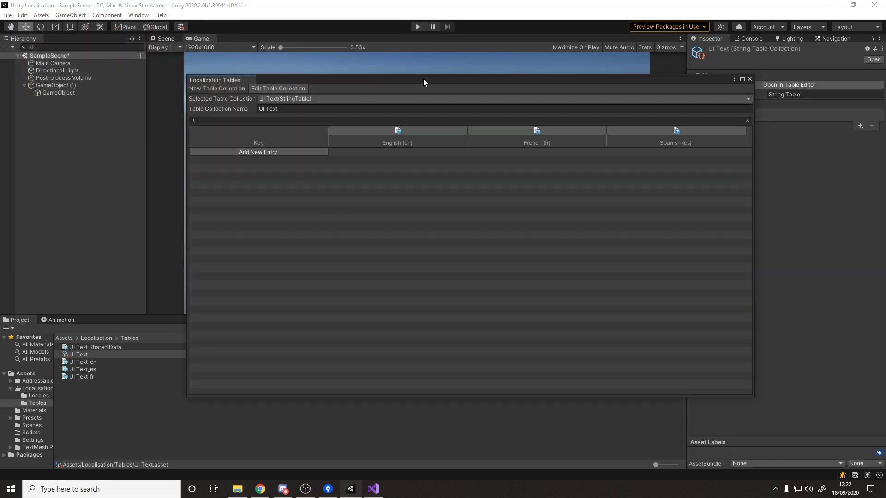
Step: Add a new entry to the UI Text table with the key "YouTube Test"
mouse_move(423, 83)
left_mouse_down()
mouse_move(424, 94)
mouse_move(418, 82)
left_mouse_up()
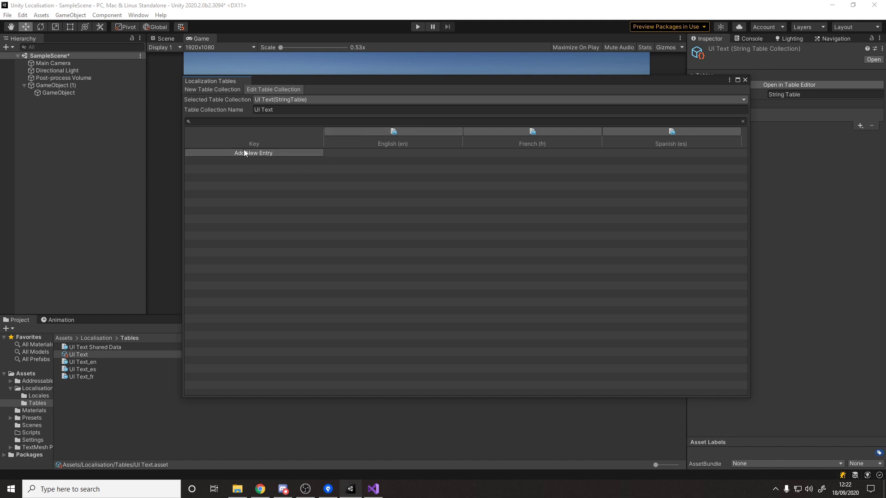
left_click(255, 153)
left_click(276, 161)
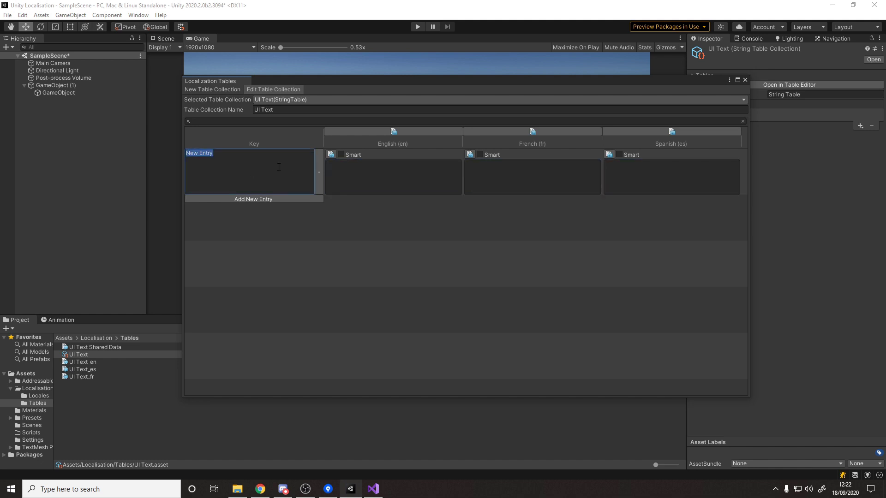
type("YouTube Test")
Step: Enter "Hello" for English, "Bonjour" for French and "Hola" for Spanish in the YouTube Test entry, and save
left_click(388, 191)
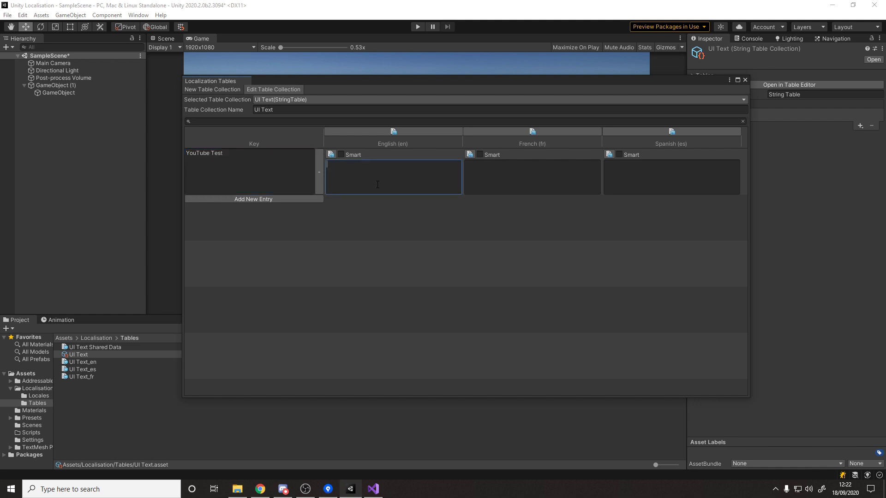
type("Hello")
left_click(573, 182)
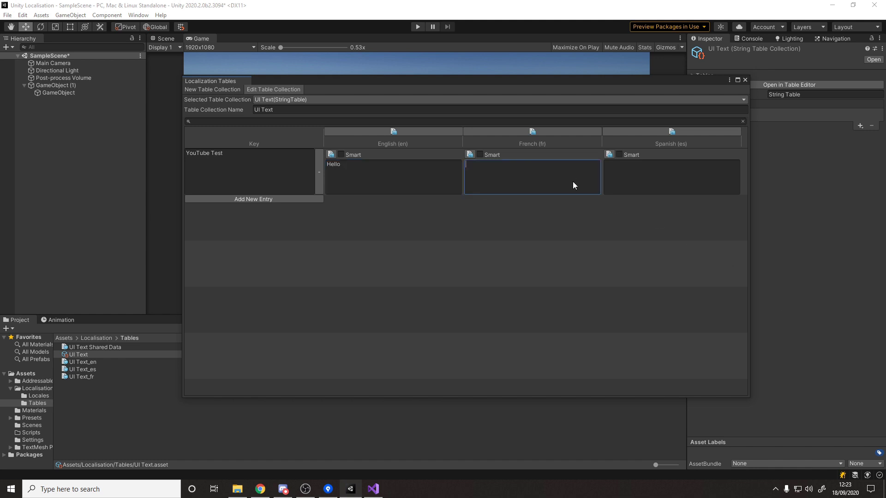
type("Bonjour")
left_click(641, 178)
type("Hola")
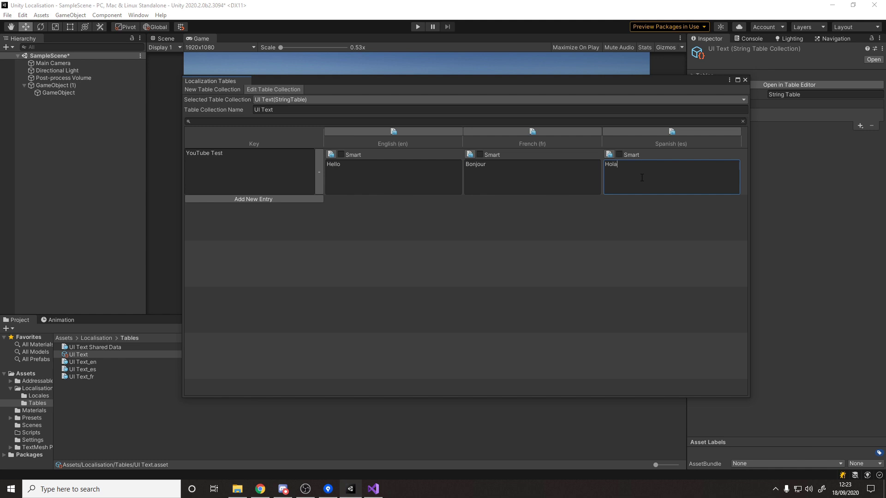
key("ctrl+s")
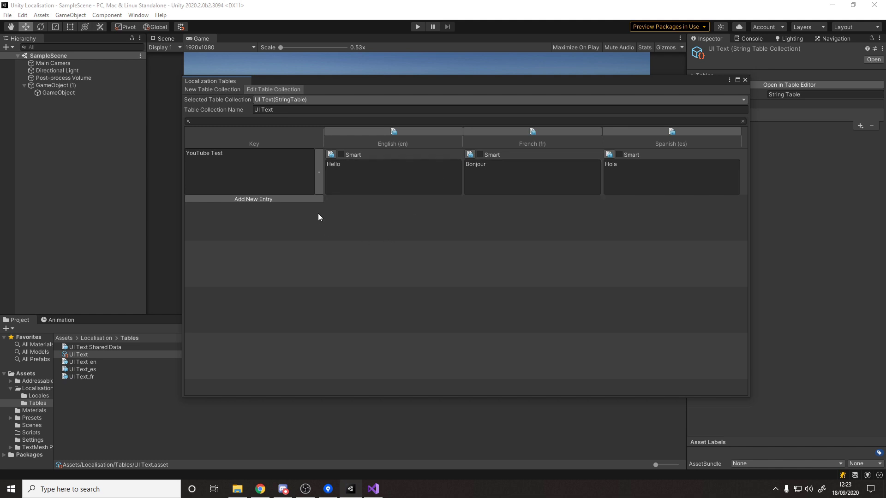
Step: Close the table editor and set the text object's String Reference to UI Text/YouTube Test
left_click(745, 80)
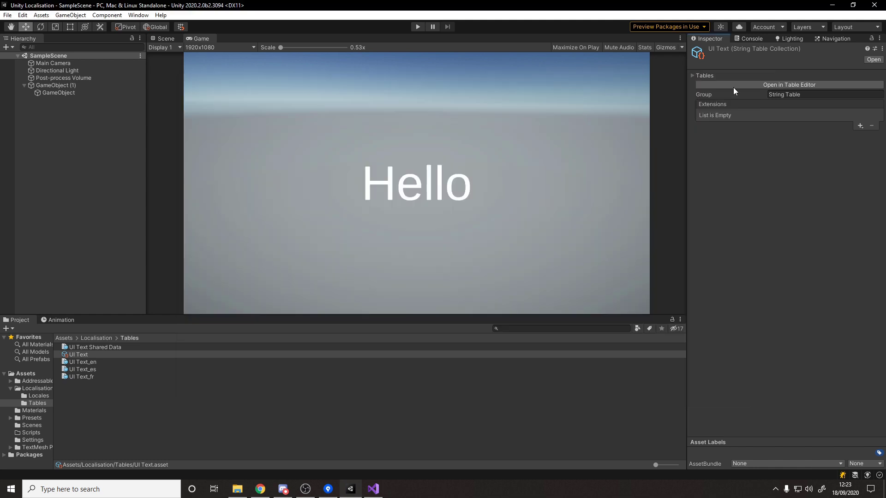
left_click(74, 92)
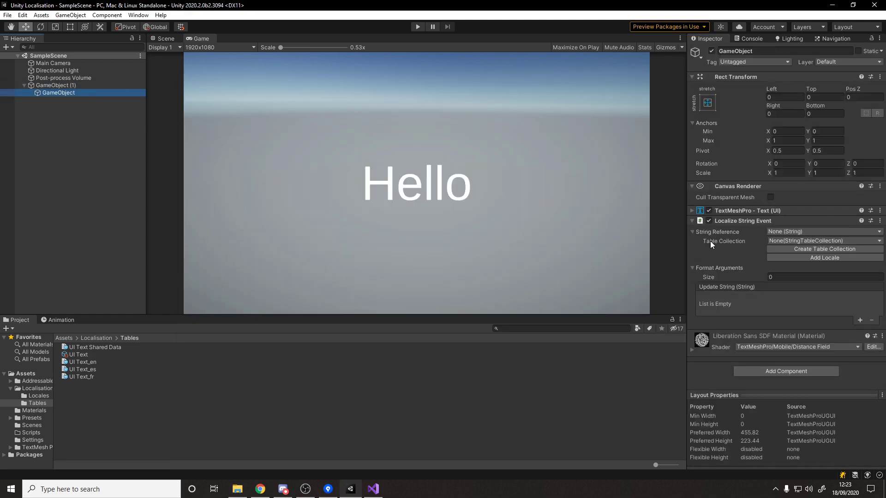
left_click(769, 231)
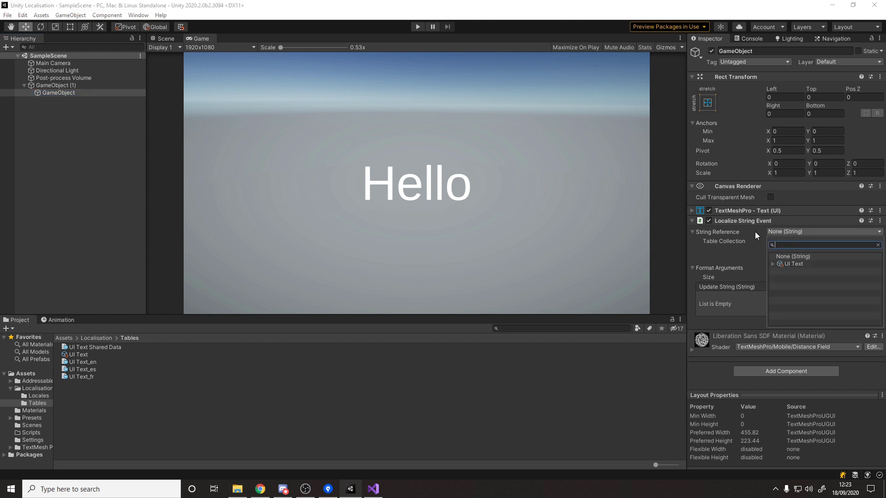
left_click(772, 265)
left_click(805, 273)
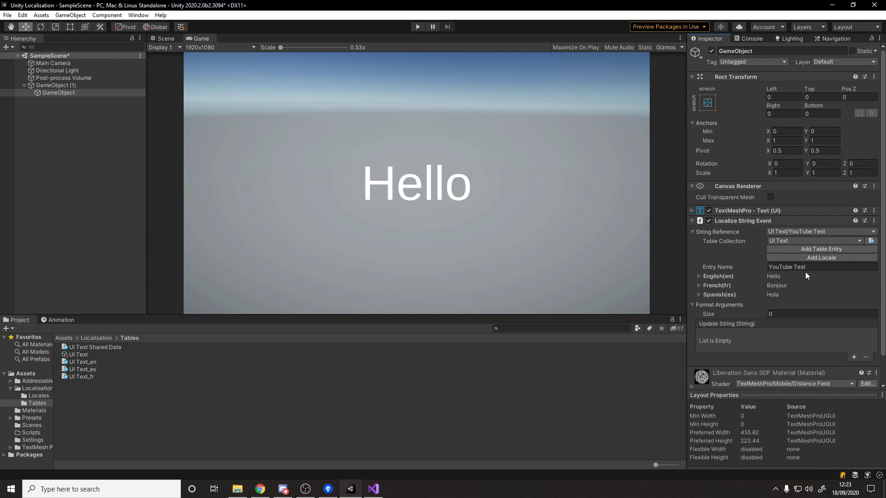
Step: Add an Update String listener that passes the dynamic string to this object's TextMeshProUGUI text property, and save the scene
scroll(805, 272, "down", 2)
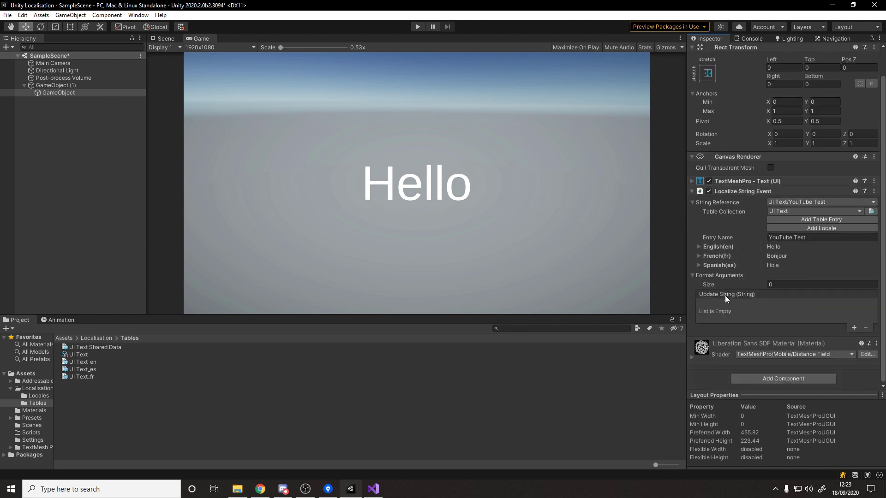
left_click(854, 328)
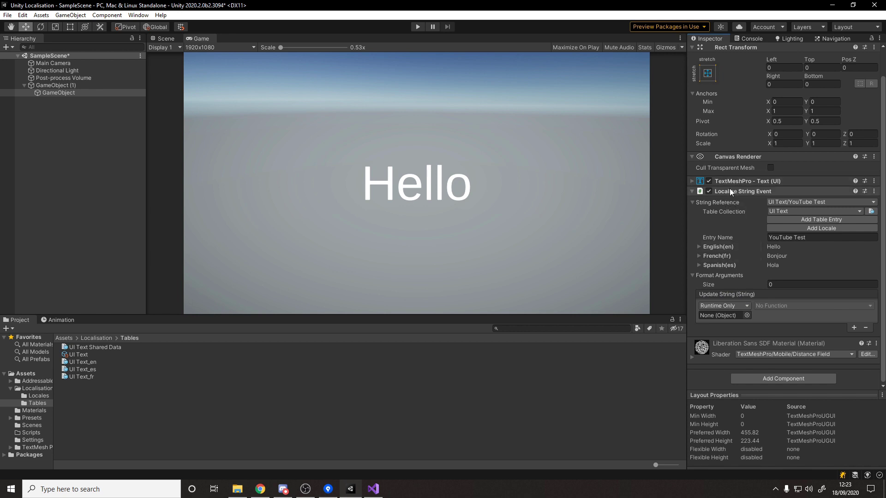
left_click_drag(733, 180, 739, 315)
left_click(771, 306)
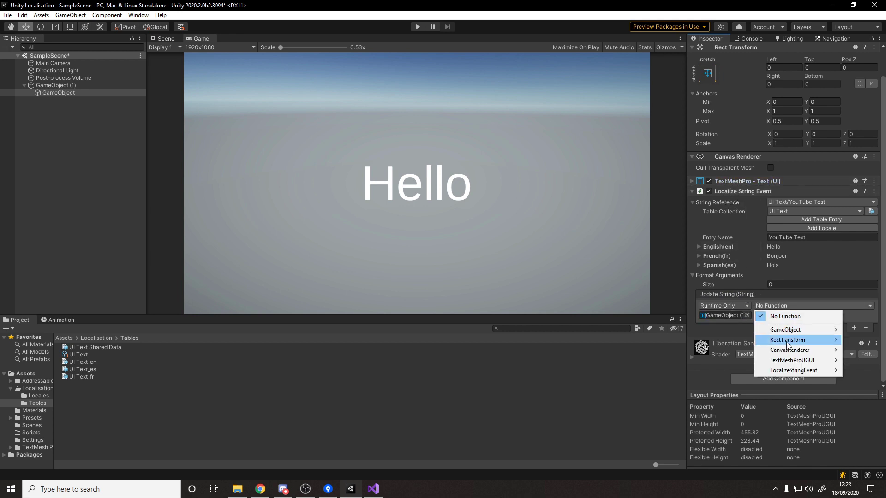
mouse_move(791, 363)
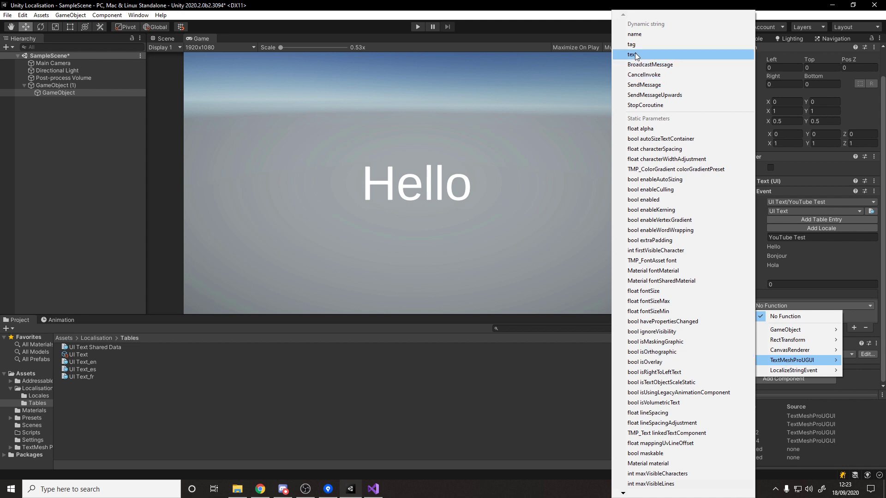
left_click(655, 53)
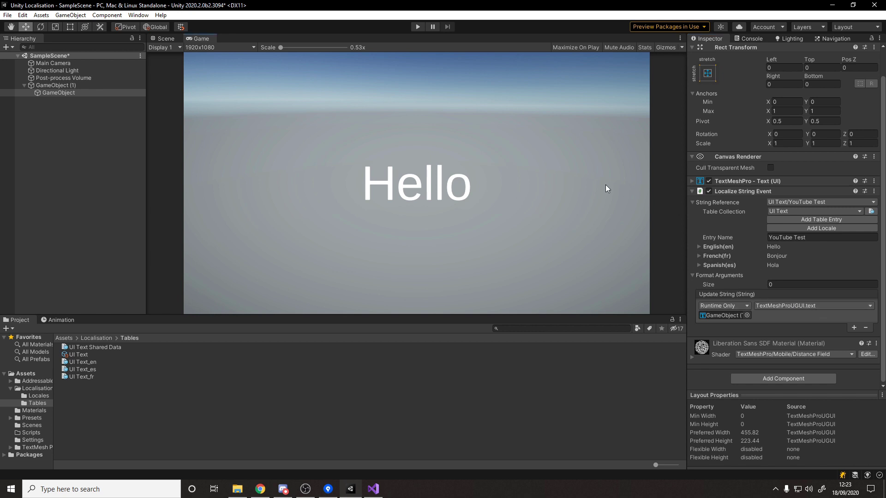
key("ctrl+s")
Step: Clear the placeholder text in the TextMeshPro component and save the scene
left_click(730, 182)
key("BackSpace")
key("ctrl+s")
left_click(735, 181)
Step: Play the scene, switch the game's locale to French, Spanish and back to English, and stop playing
left_click(418, 28)
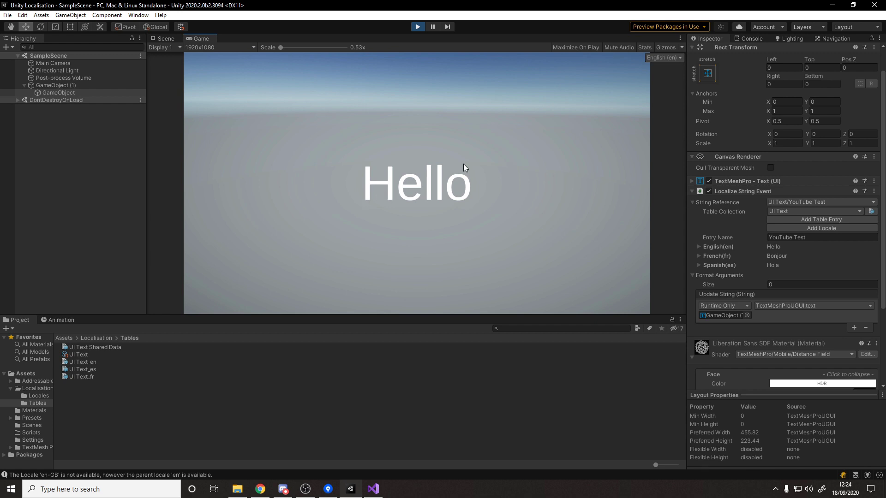
left_click(675, 60)
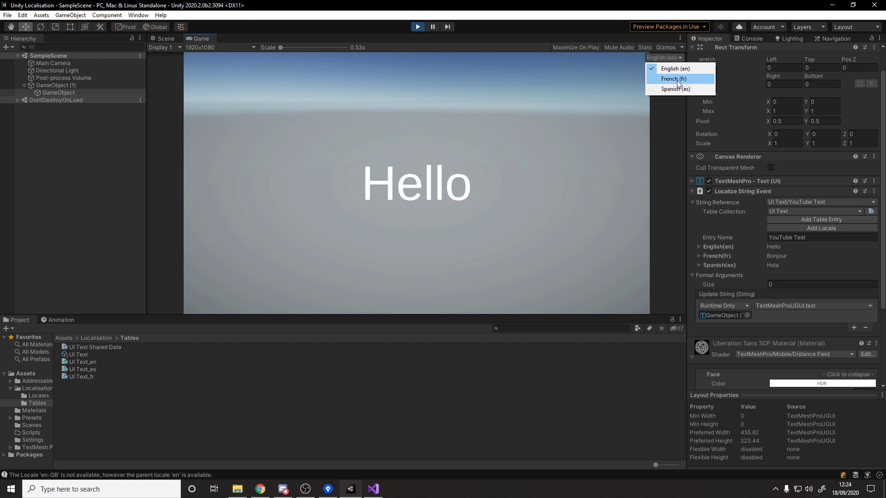
left_click(677, 80)
left_click(674, 58)
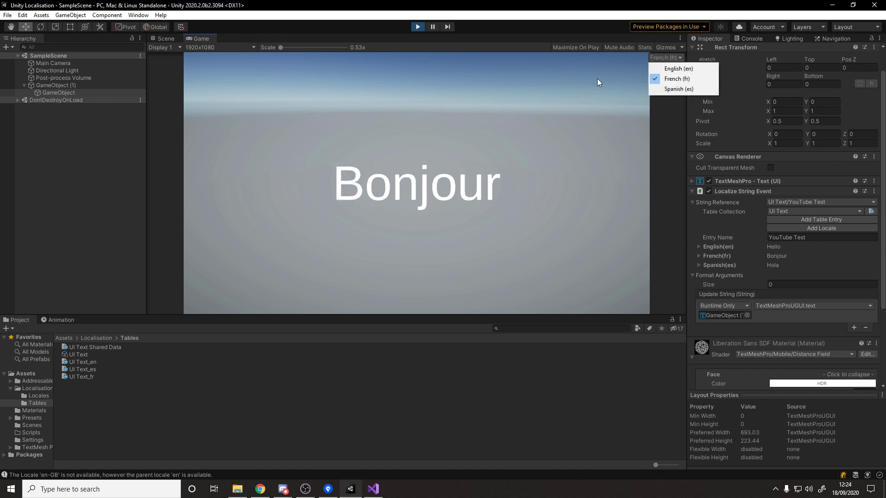
left_click(662, 92)
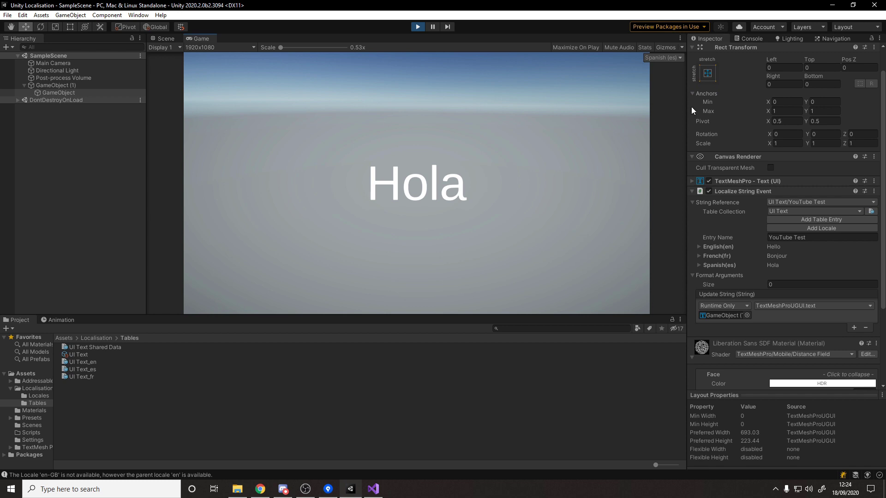
left_click(674, 58)
left_click(669, 69)
key("ctrl+p")
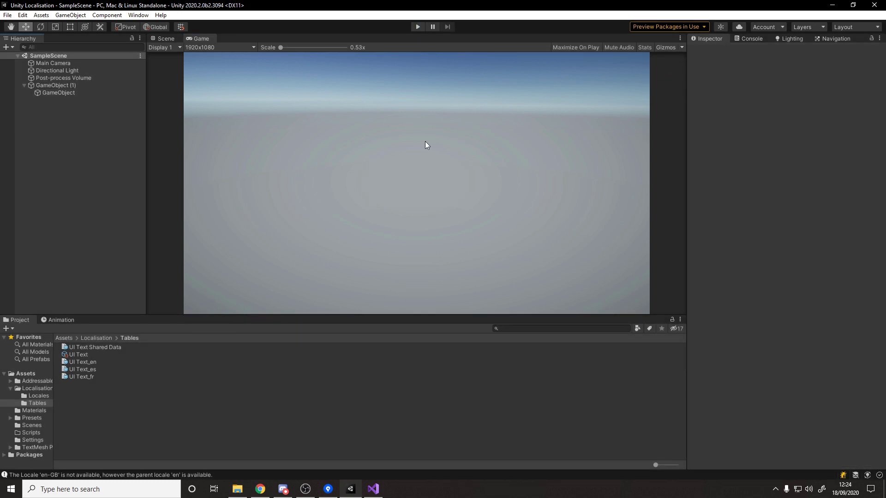
left_click(113, 87)
left_click(460, 154)
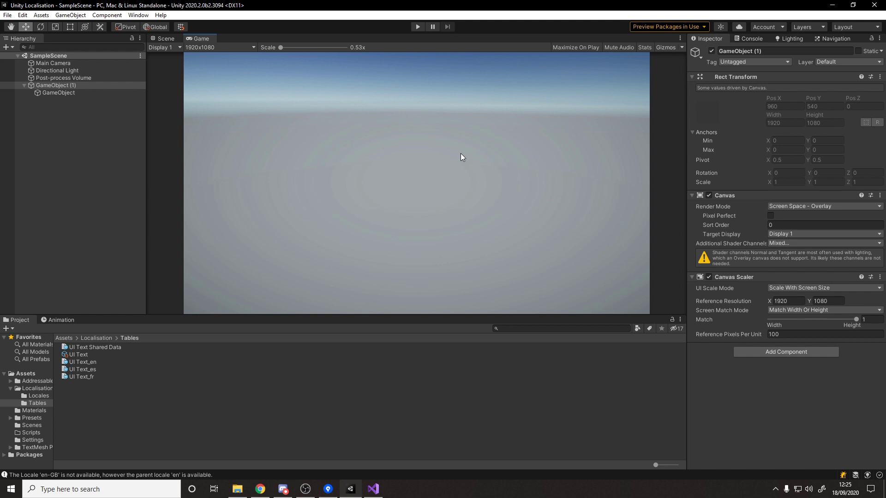
Step: Open the UI Text collection in the table editor and enable Smart for the English, French and Spanish strings
left_click(81, 354)
left_click(780, 85)
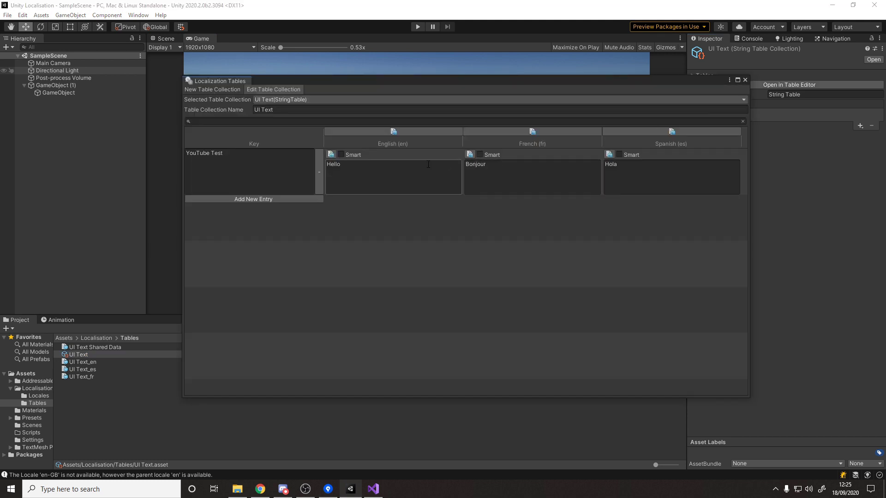
left_click(341, 154)
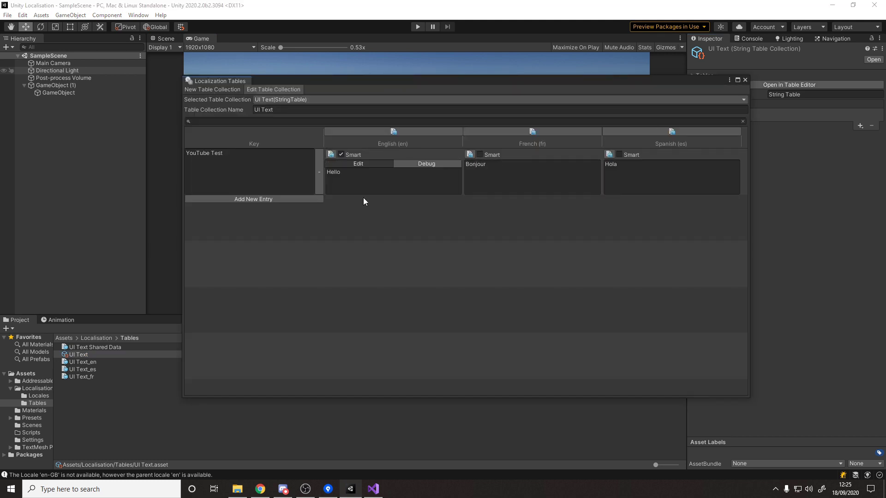
left_click(620, 155)
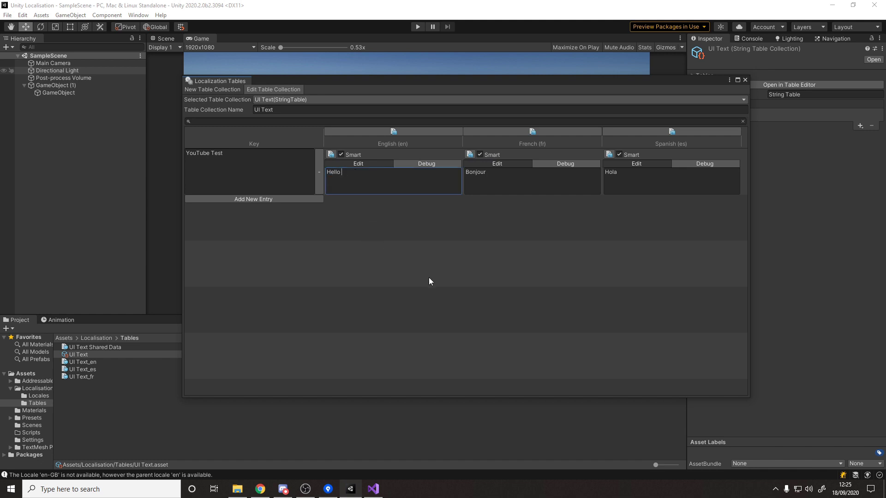
Step: Append {playerName} to the English "Hello" string of the YouTube Test entry
type("{}")
type("playerName")
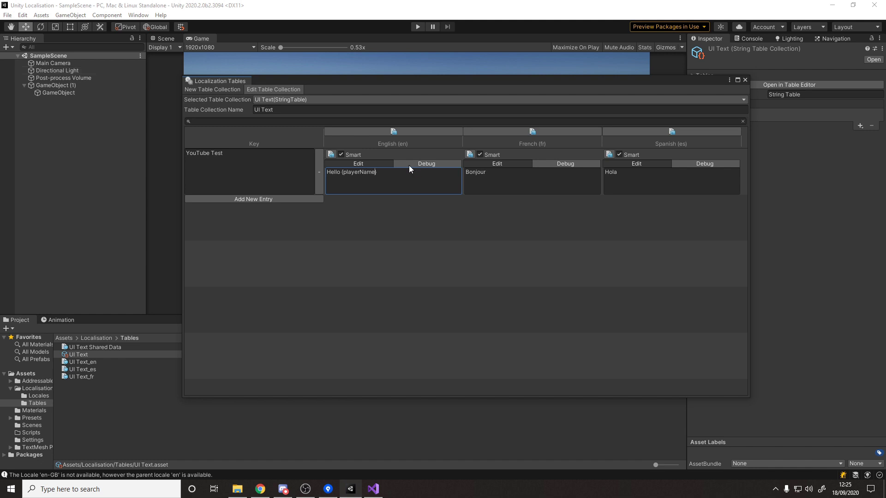
left_click(375, 175)
left_click(343, 175)
left_click_drag(360, 173, 364, 172)
left_click(384, 174)
left_click(380, 172)
Step: Append {playerName} to the French "Bonjour" and Spanish "Hola" strings, and close the table editor
left_click(521, 179)
left_click(520, 179)
type("{playerName}")
left_click(624, 178)
left_click(624, 178)
type("{playerName}")
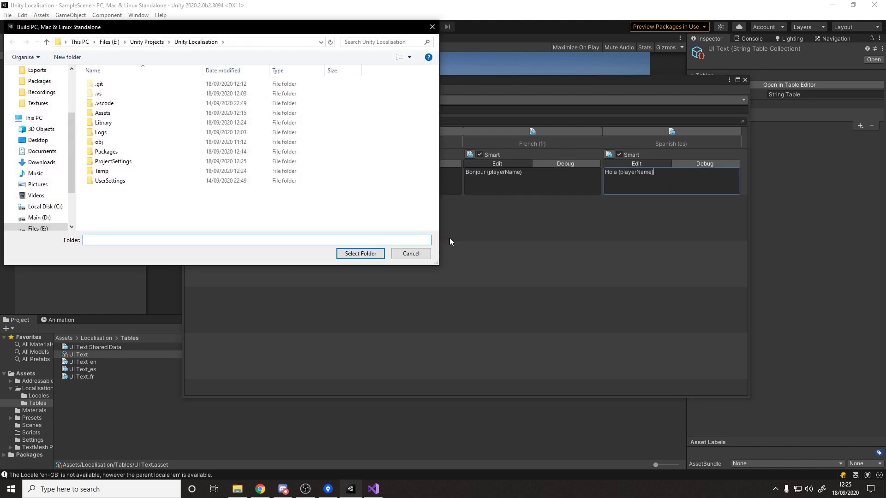
left_click(393, 249)
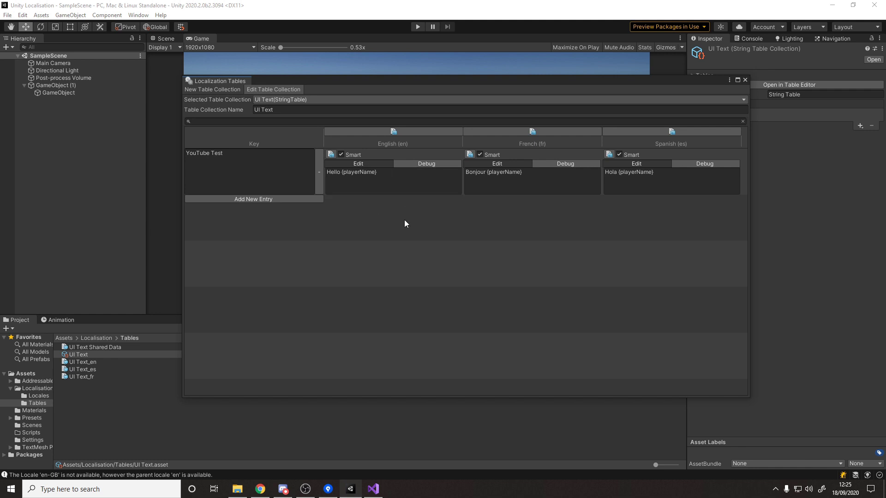
left_click(744, 80)
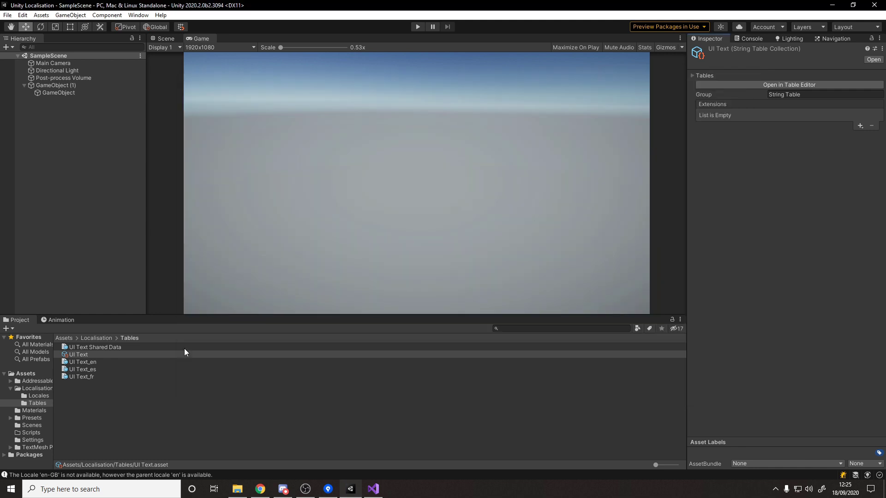
Step: Create a C# script named "TestData" in Assets/Scripts and open it in Visual Studio
left_click(85, 339)
left_click(70, 338)
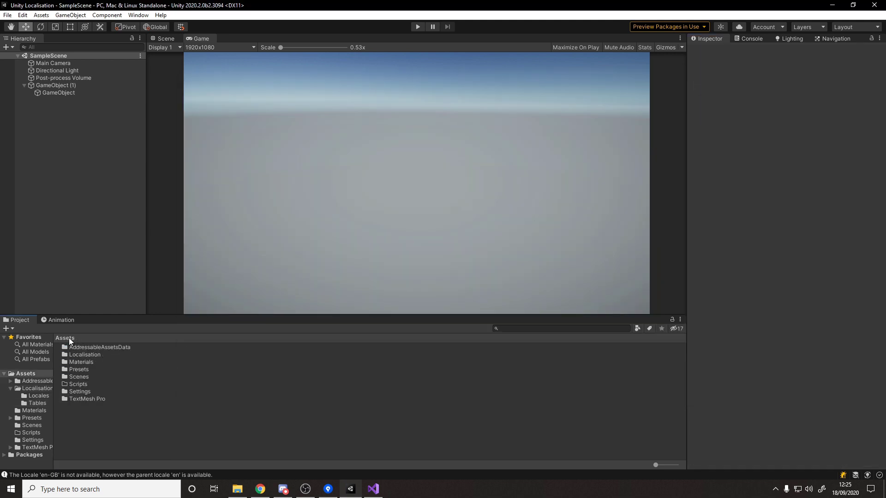
double_click(78, 383)
right_click(96, 378)
mouse_move(187, 123)
left_click(261, 101)
type("TestData")
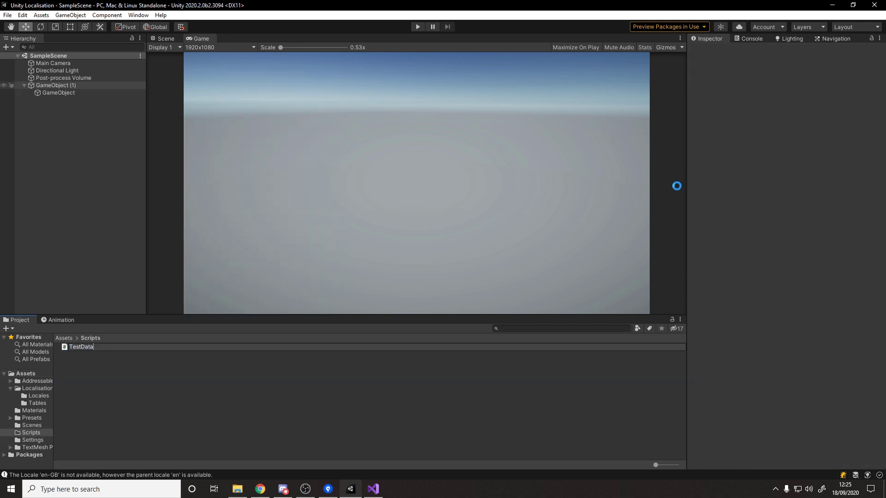
key("Return")
left_click(336, 368)
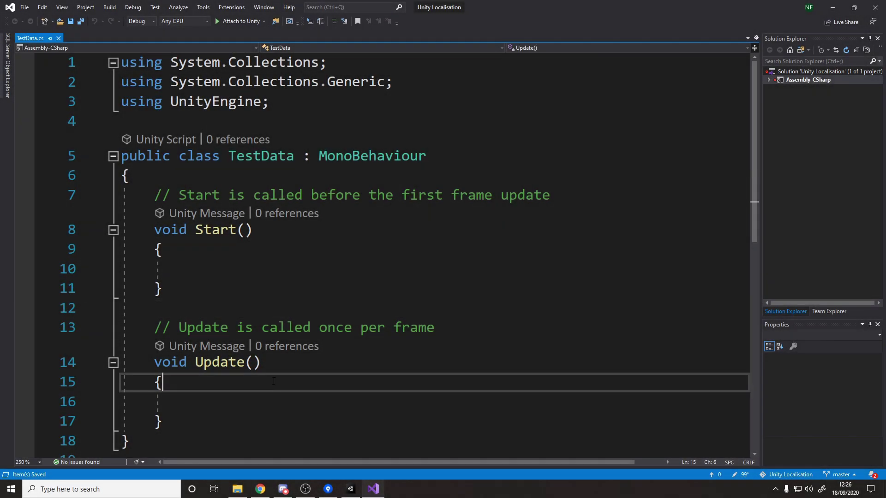
Step: Replace the Start and Update methods with public string playerName = "Dapper Dino"; and save the script
left_click_drag(162, 421, 93, 197)
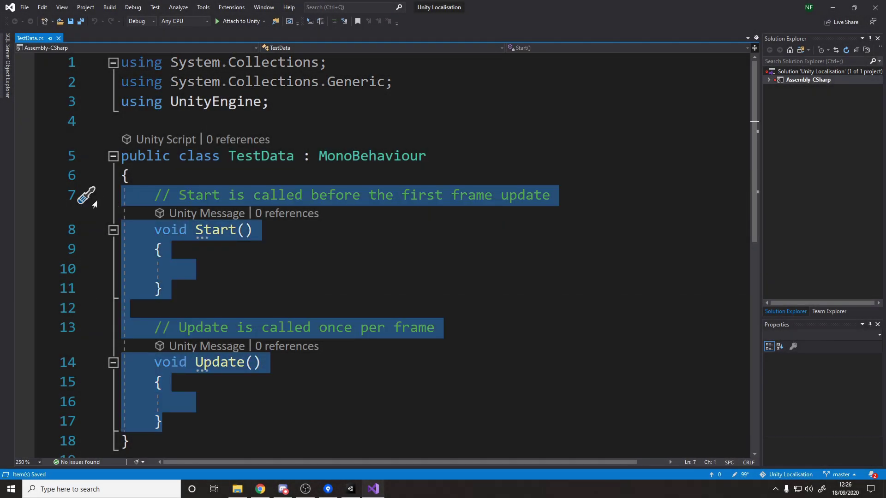
key("Delete")
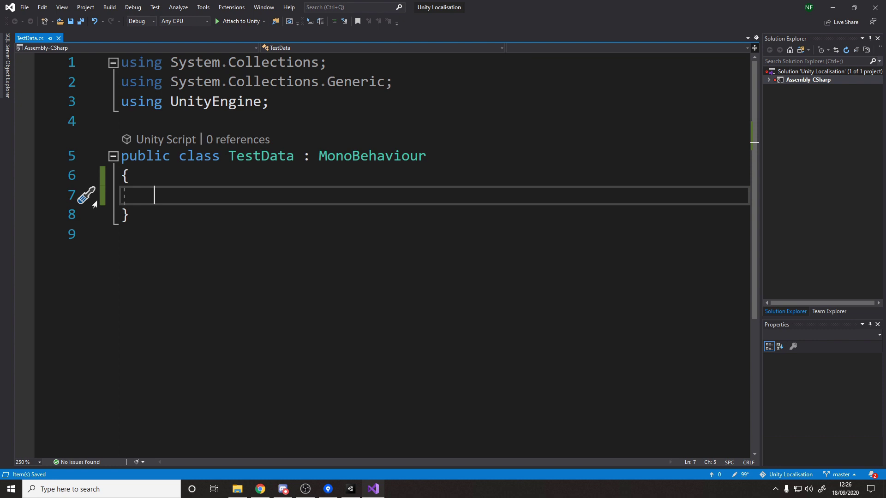
type("public str")
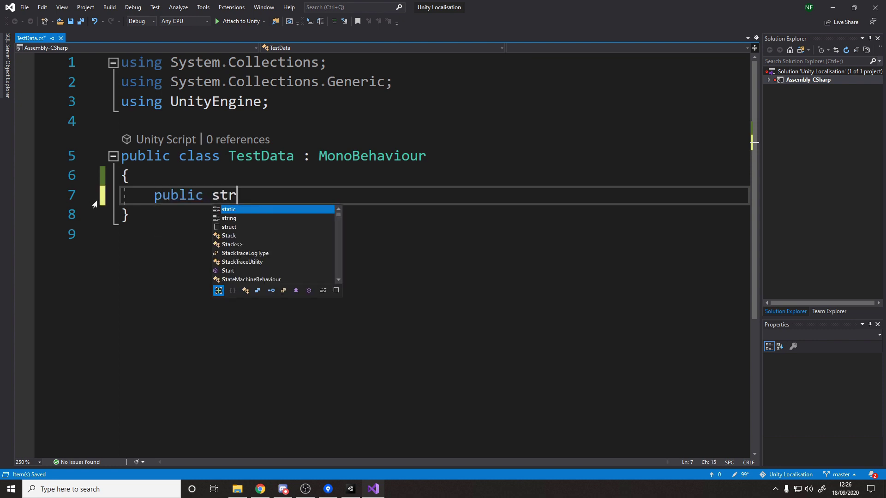
type("ing playerName")
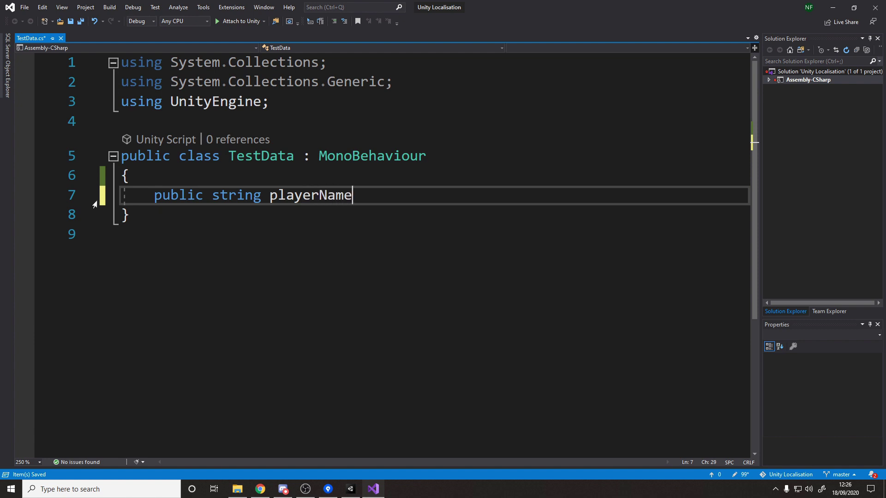
type(" = \"Dapper Dino\";")
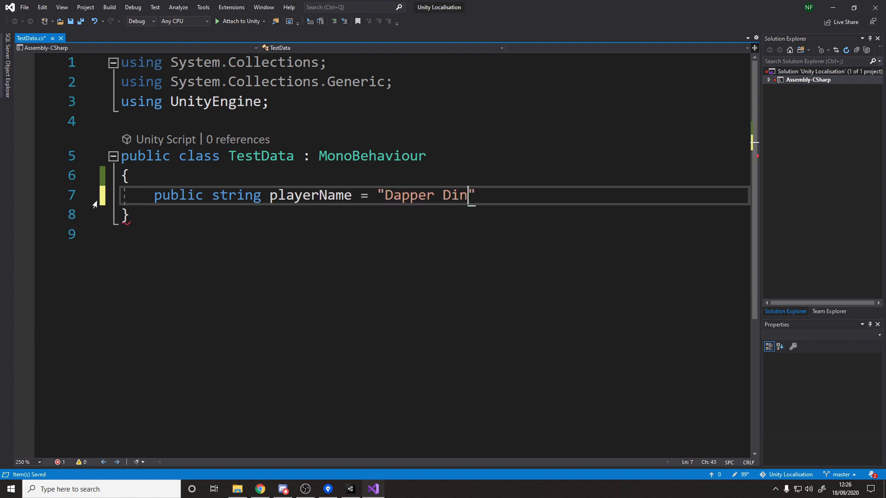
key("ctrl+s")
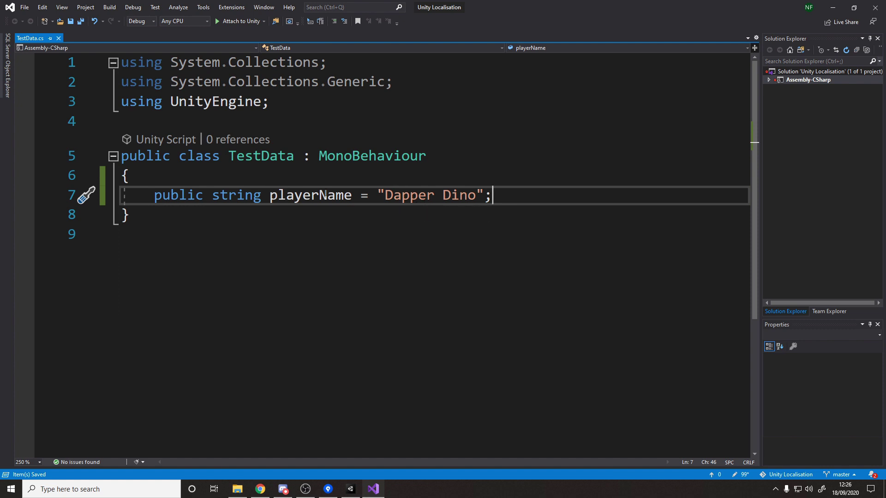
Step: Try declaring the playerName field as [SerializeField] private instead of public, and save the script
double_click(175, 199)
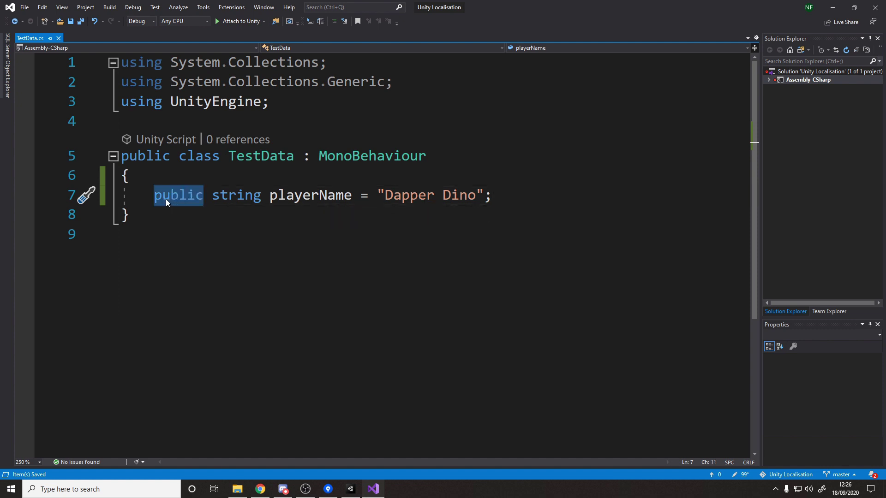
type("[serializeField] priv")
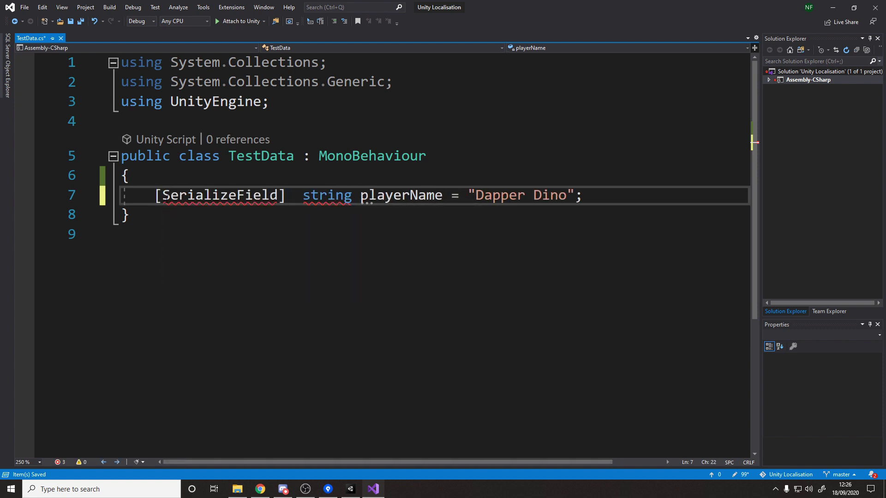
type("ate")
key("ctrl+s")
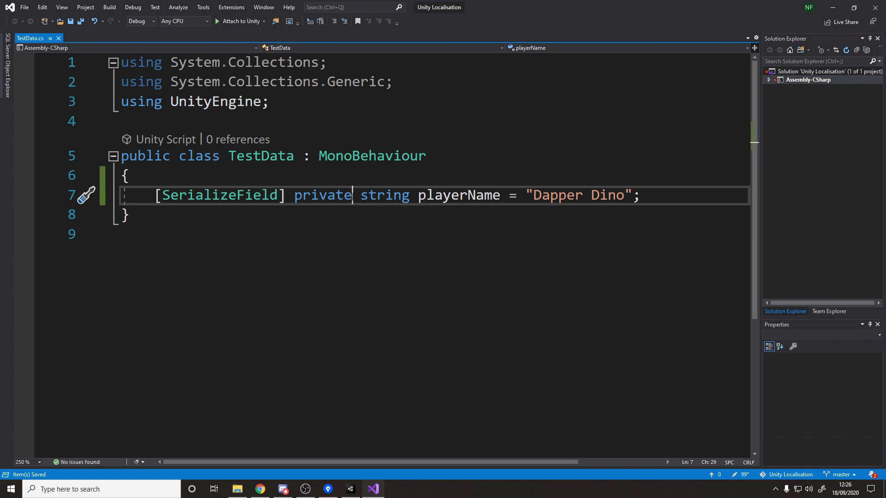
Step: Restore the playerName field's access modifier to public
left_click(155, 195, "shift")
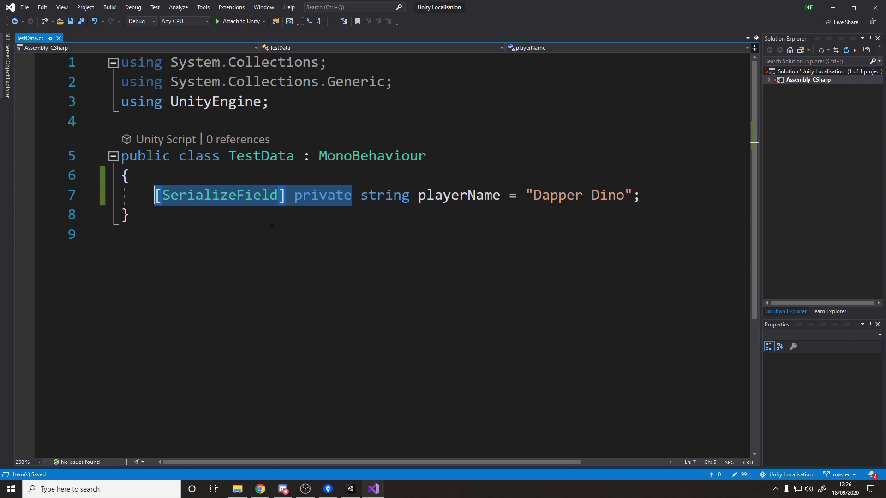
type("publ")
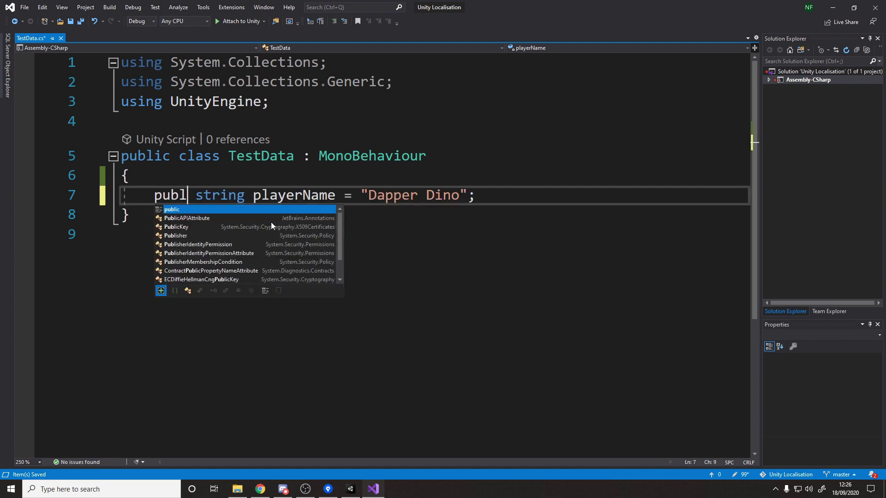
type("ic")
Step: Remove the unused using directives from the TestData script and switch back to Unity
left_click(258, 175)
left_click(323, 195)
right_click(249, 176)
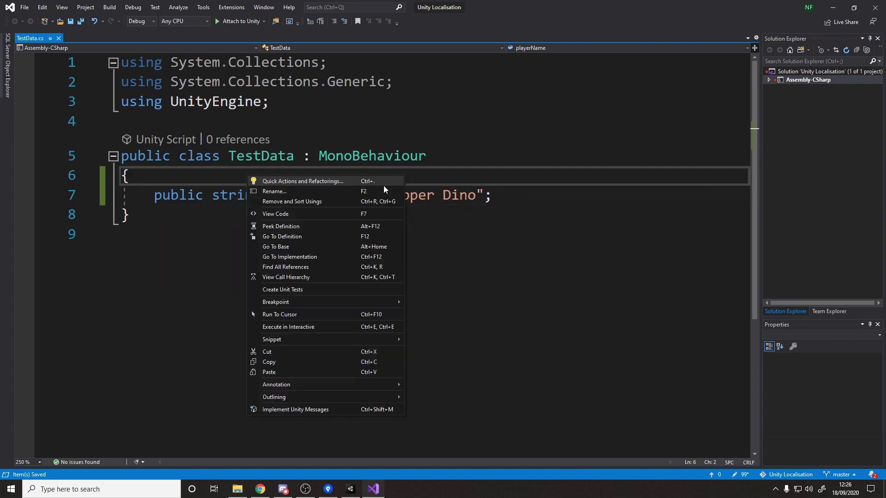
left_click(373, 200)
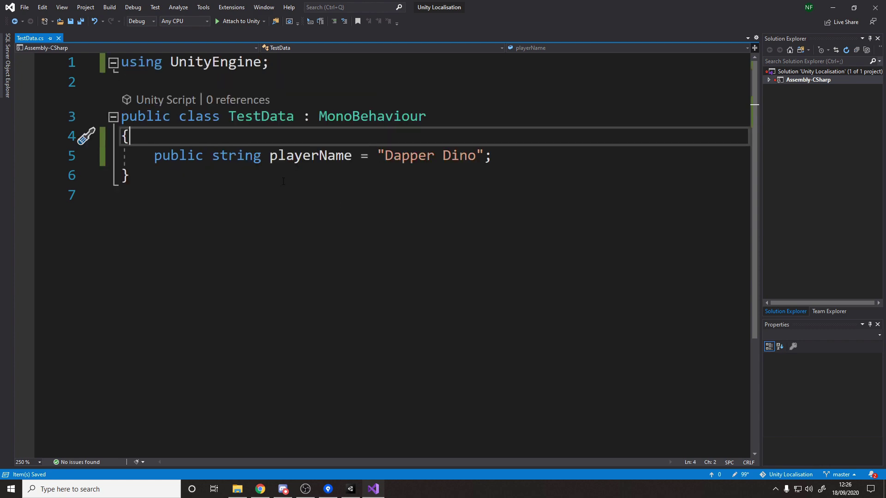
left_click(351, 489)
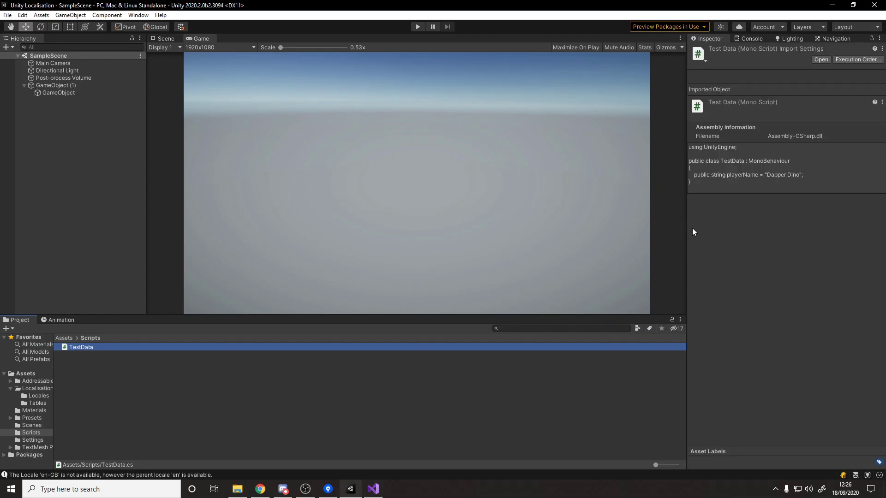
Step: Set the Format Arguments size to 1 in the Localize String Event of the canvas's text object
left_click(59, 92)
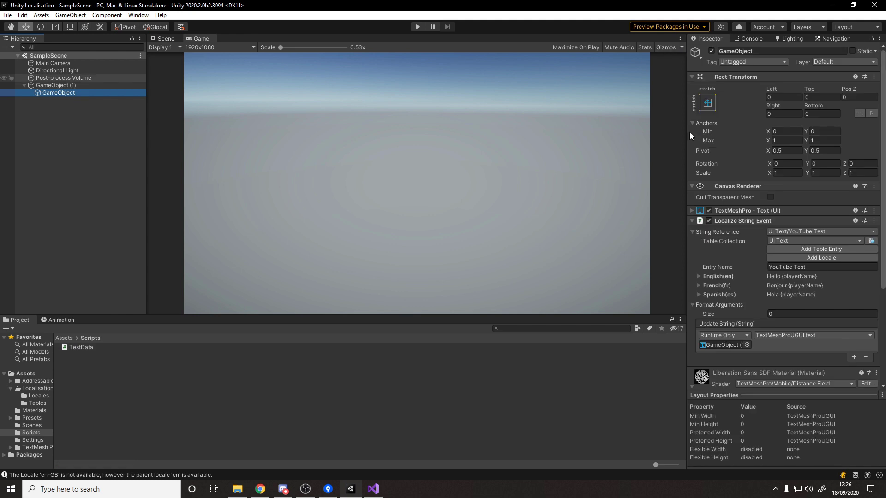
scroll(730, 247, "down", 5)
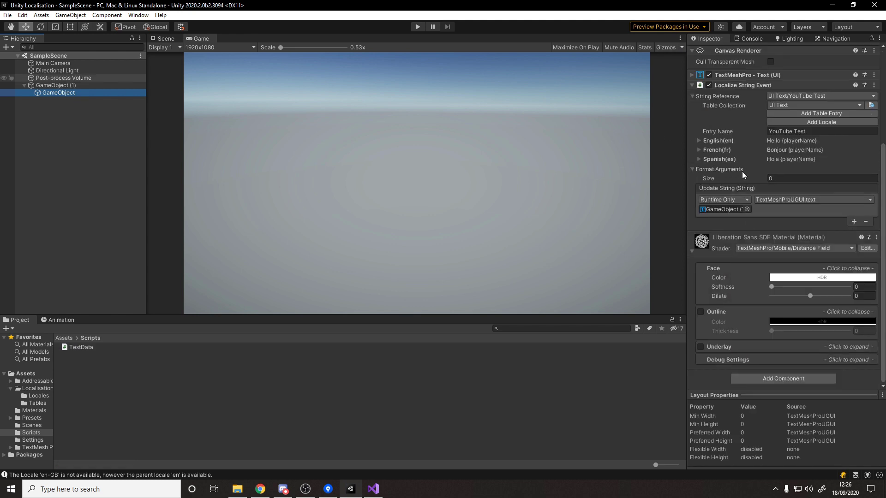
left_click(781, 179)
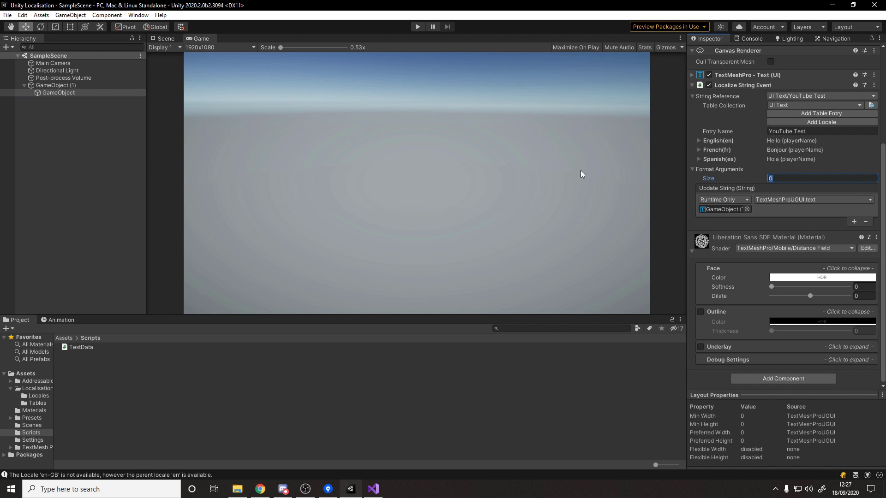
type("1")
key("Return")
Step: Add the Test Data component to the text object, assign it as format argument Element 0, and save the scene
scroll(765, 228, "down", 1)
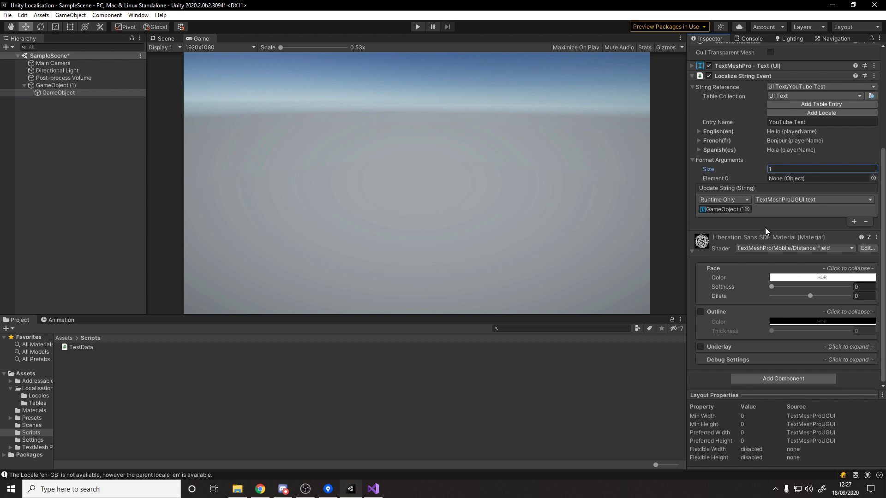
left_click(760, 379)
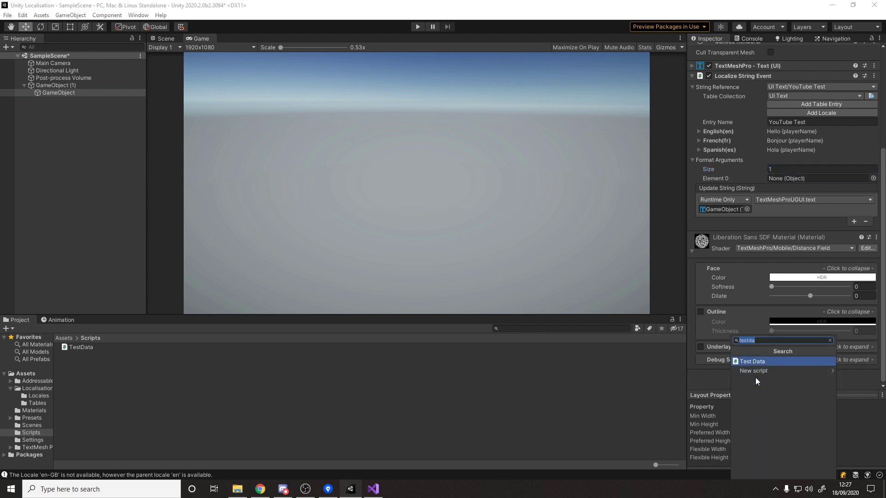
key("Return")
left_click(692, 286)
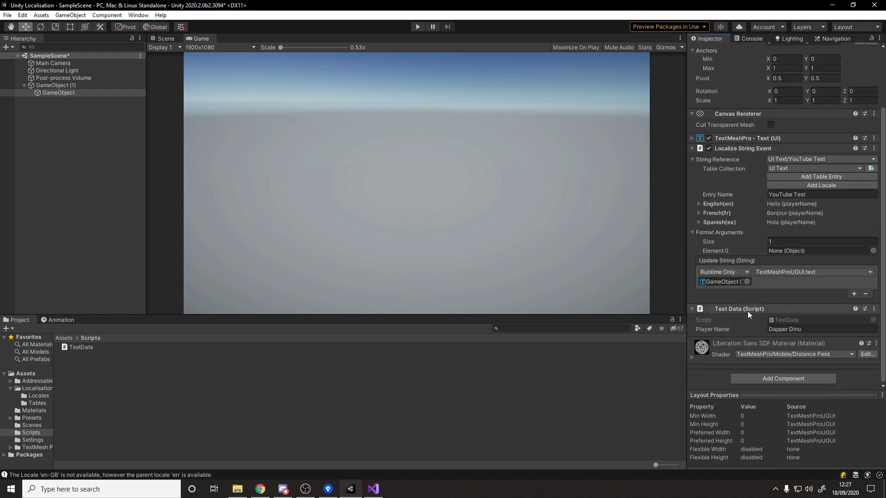
left_click_drag(730, 310, 819, 251)
key("ctrl+s")
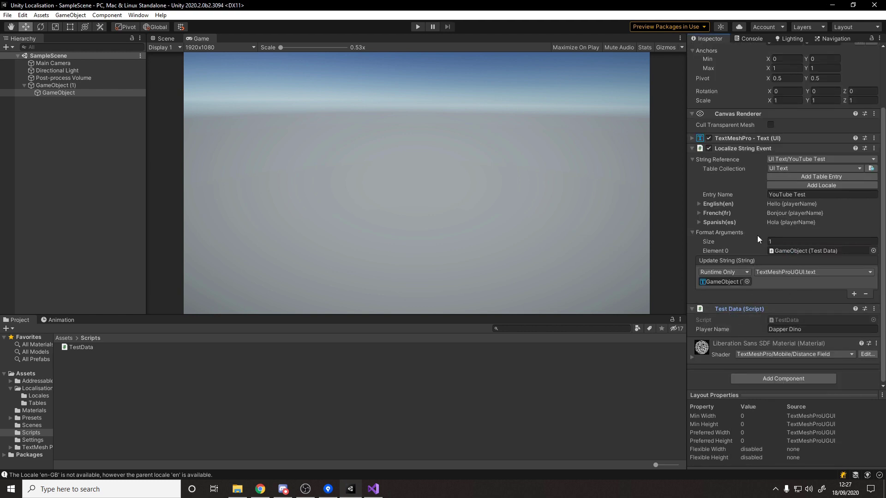
Step: Run the scene, check the greeting in French, Spanish and English by switching the locale, and stop the run
left_click(129, 126)
left_click(417, 26)
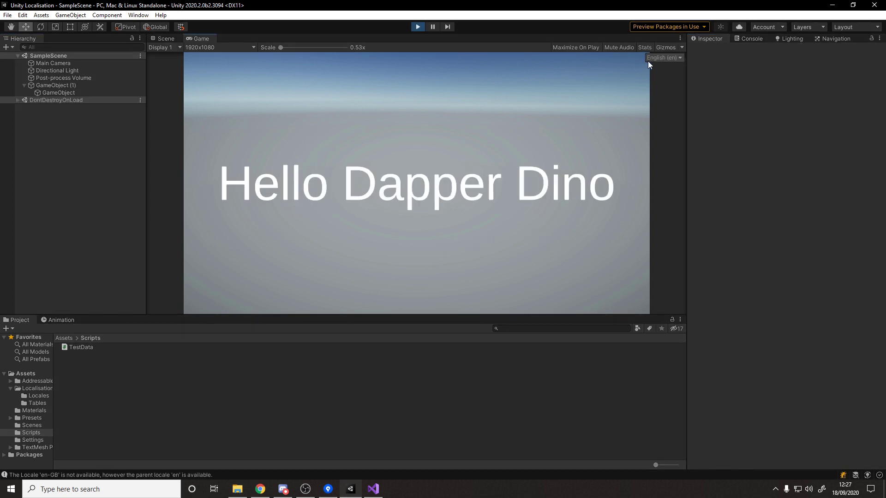
left_click(649, 60)
left_click(667, 79)
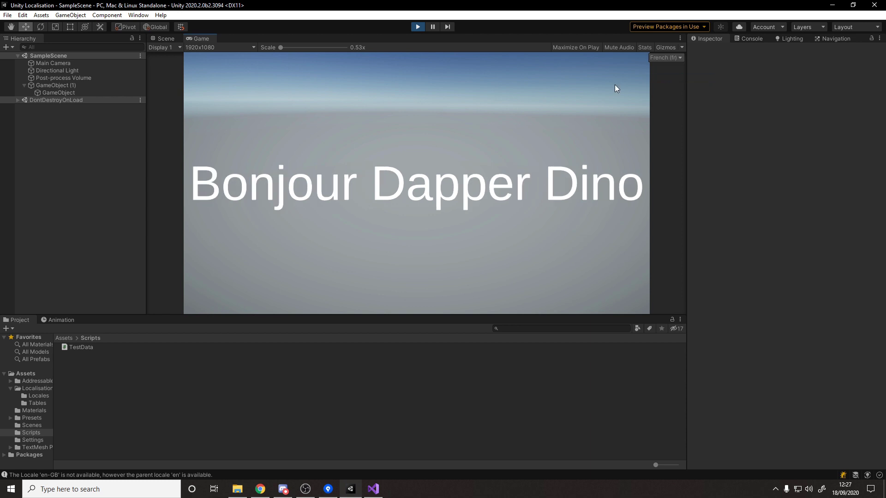
left_click(676, 58)
left_click(668, 89)
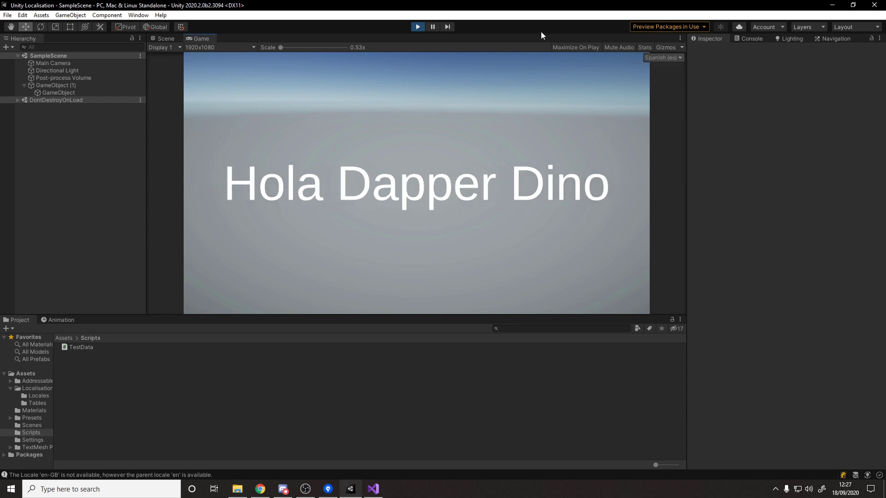
left_click(665, 58)
left_click(669, 70)
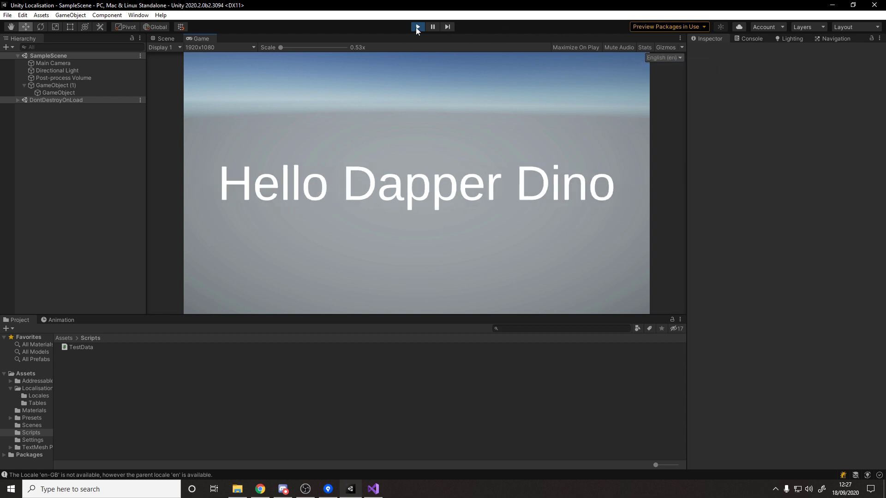
left_click(418, 26)
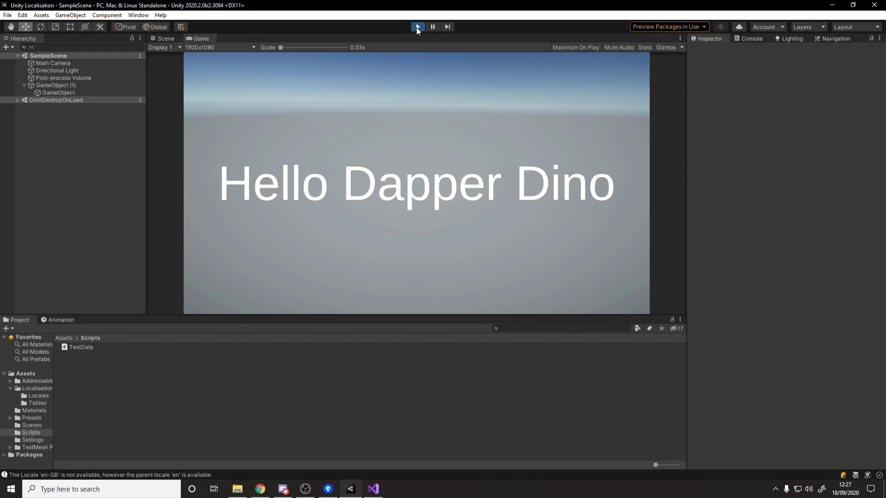
Step: Change the English YouTube Test entry in the UI Text table to "Hello {playerName}!" and close the localization tables
left_click(82, 86)
left_click(83, 93)
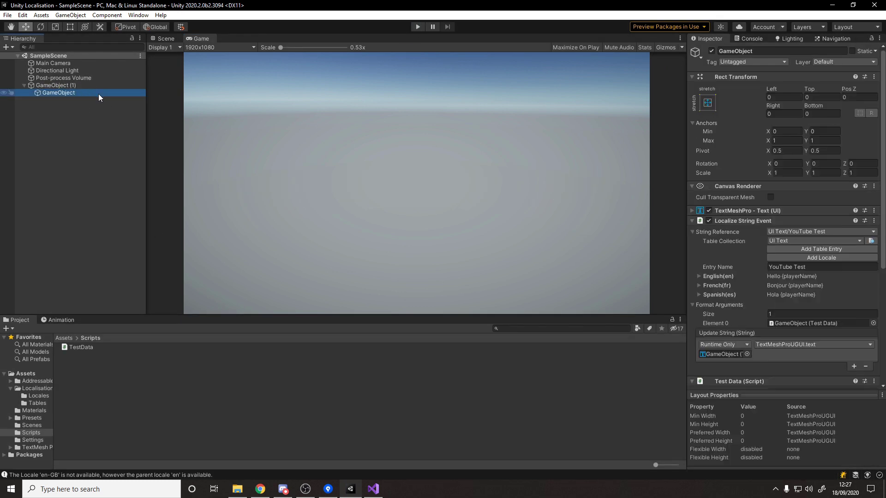
left_click(870, 241)
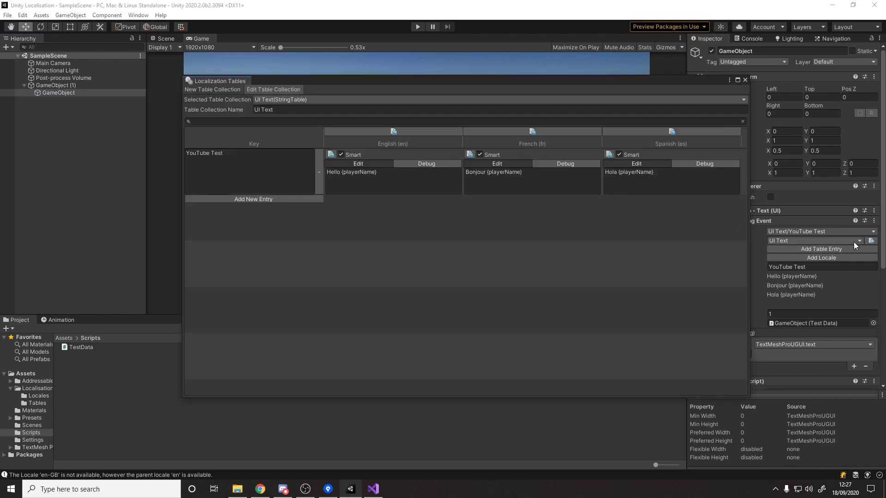
left_click(356, 181)
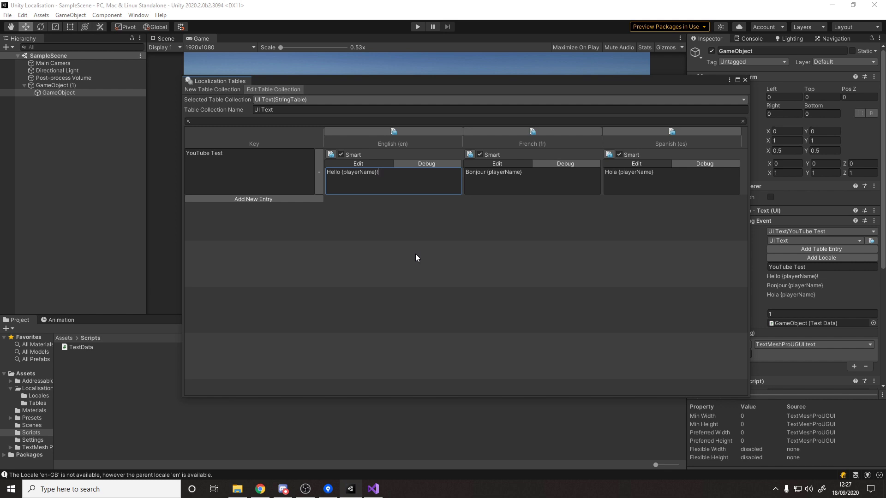
left_click(745, 81)
Step: Run the scene to check the edited English greeting and switch the locale to French for comparison
left_click(416, 27)
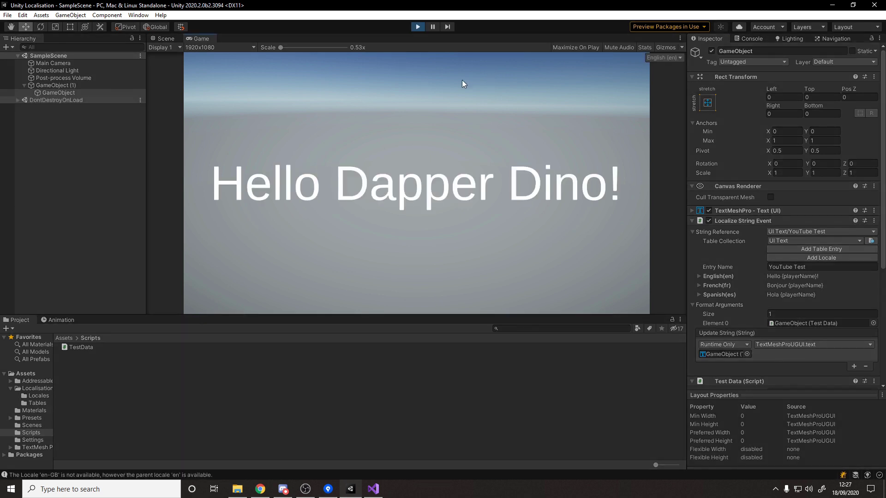
left_click(664, 57)
left_click(677, 78)
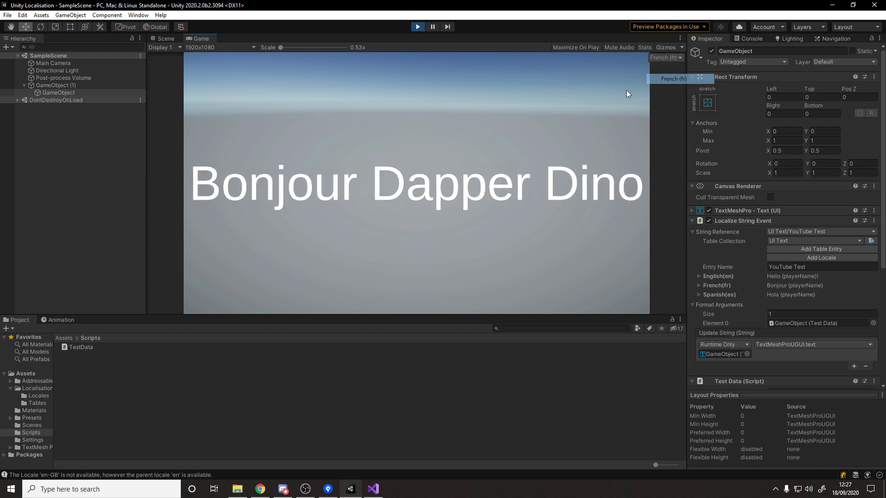